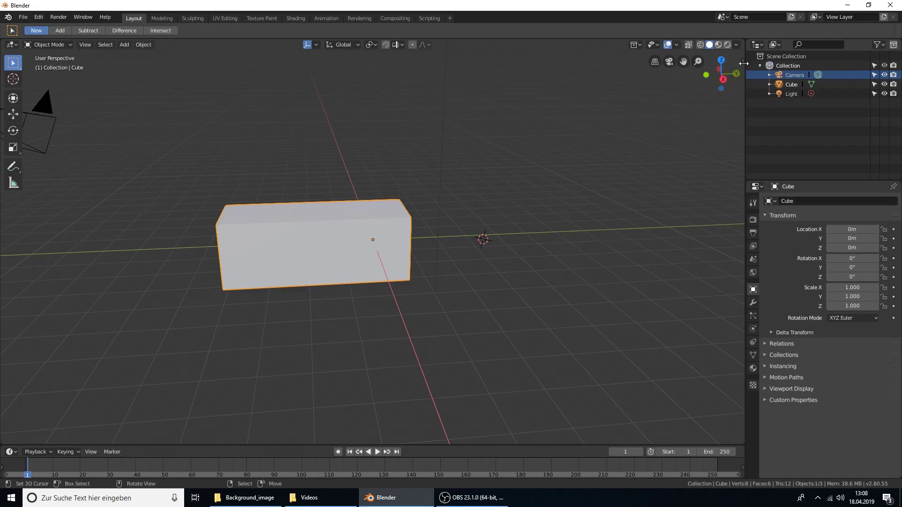
- Scroll the properties panel and close the viewport sidebar with N
{"action": "left_click_drag", "start_coordinate": [743, 63], "coordinate": [671, 63]}
{"action": "scroll", "coordinate": [684, 249], "scroll_direction": "down", "scroll_amount": 1}
{"action": "scroll", "coordinate": [684, 249], "scroll_direction": "down", "scroll_amount": 1}
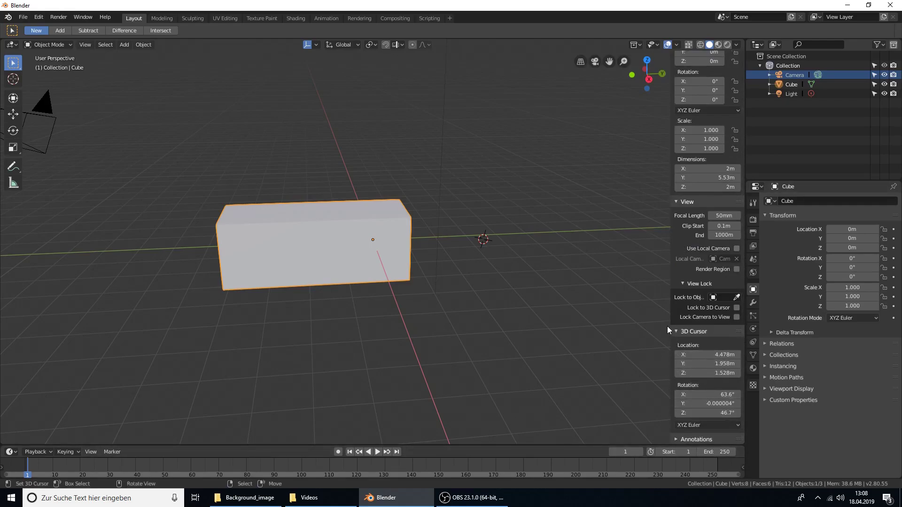
{"action": "key", "text": "n"}
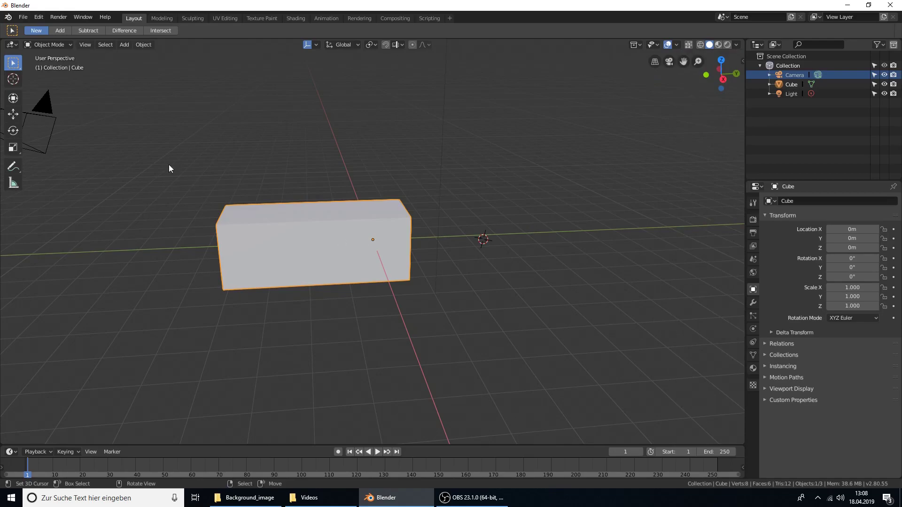
- Enable the camera's Background Images and load Boing_left.png from the Background_image folder
{"action": "left_click", "coordinate": [798, 73]}
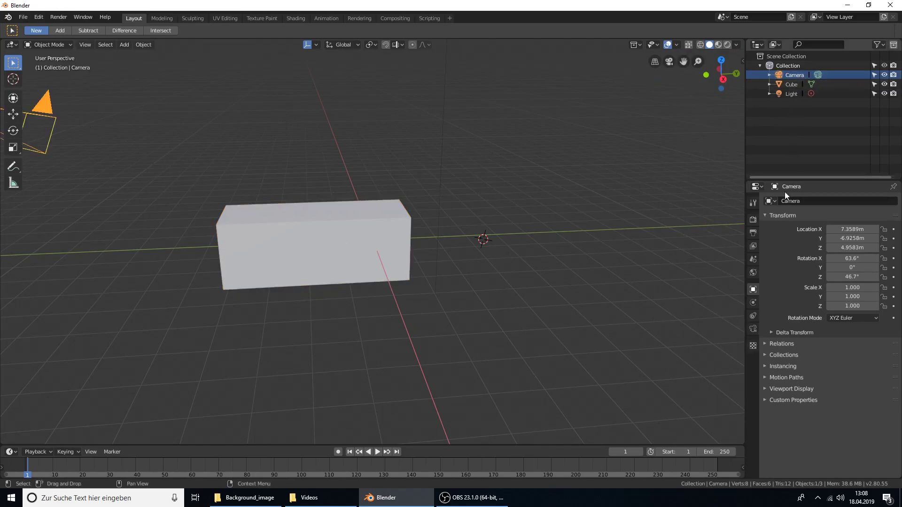
{"action": "left_click", "coordinate": [753, 328]}
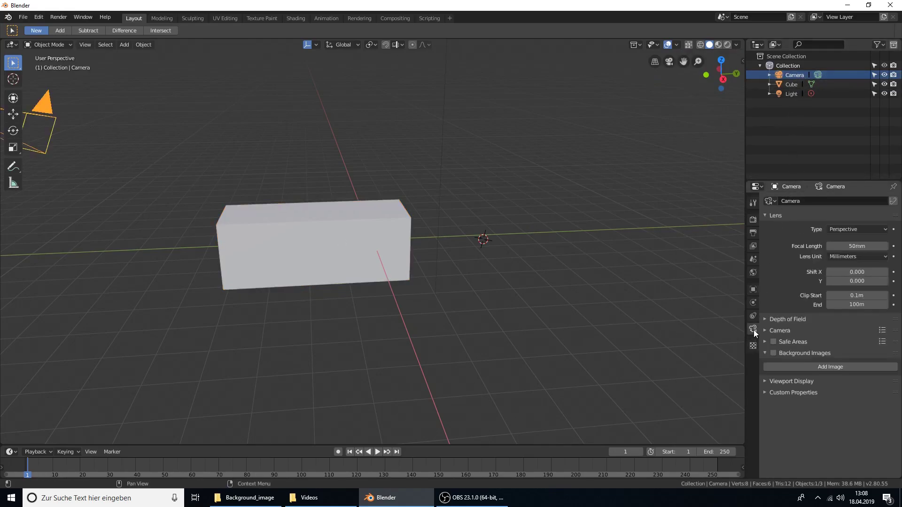
{"action": "left_click", "coordinate": [773, 353]}
{"action": "left_click", "coordinate": [815, 365]}
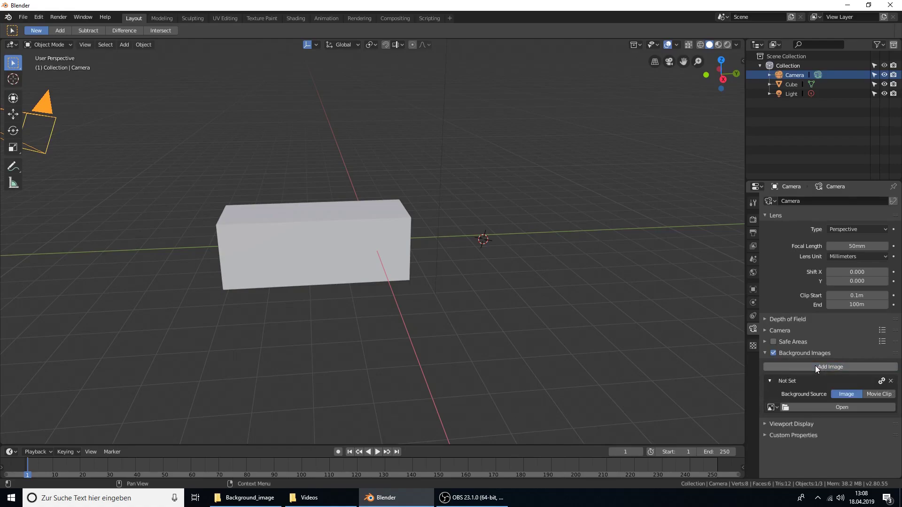
{"action": "left_click", "coordinate": [820, 402]}
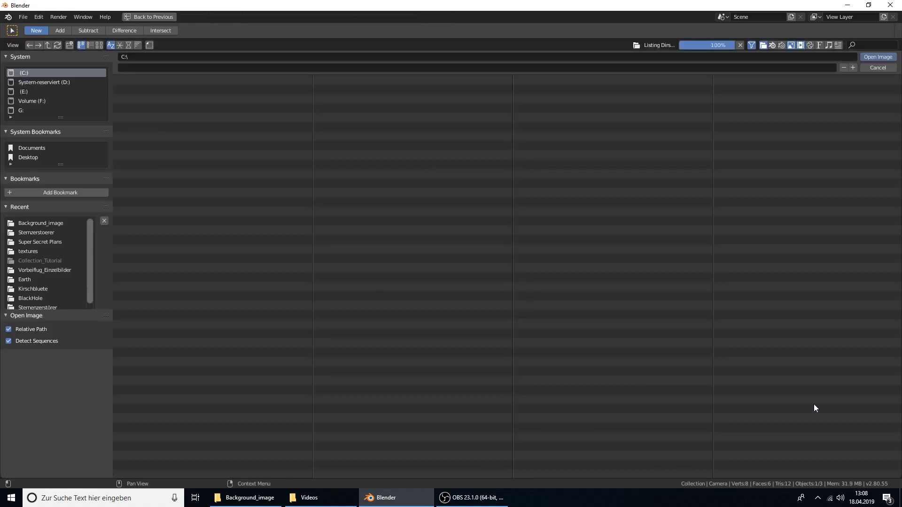
{"action": "left_click", "coordinate": [58, 223]}
{"action": "double_click", "coordinate": [144, 88]}
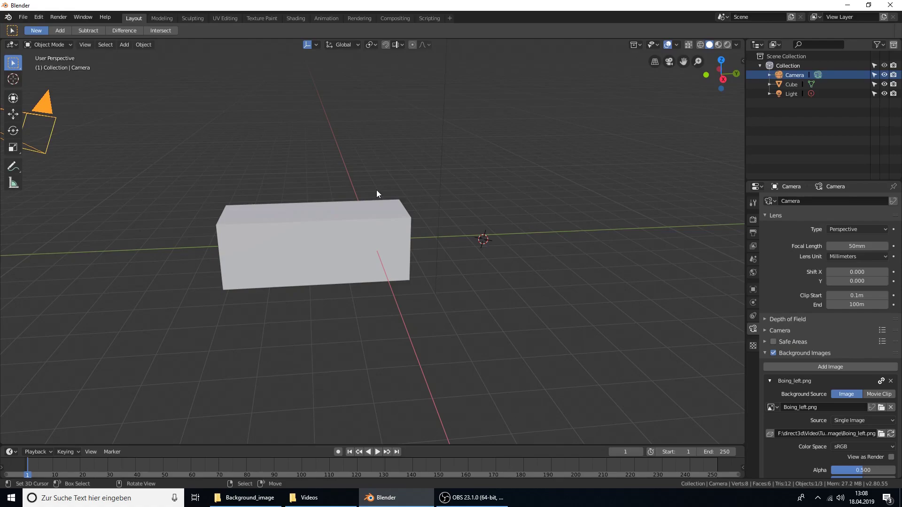
- Check the front, right and top views, then look through the camera
{"action": "key", "text": "KP_1"}
{"action": "key", "text": "KP_3"}
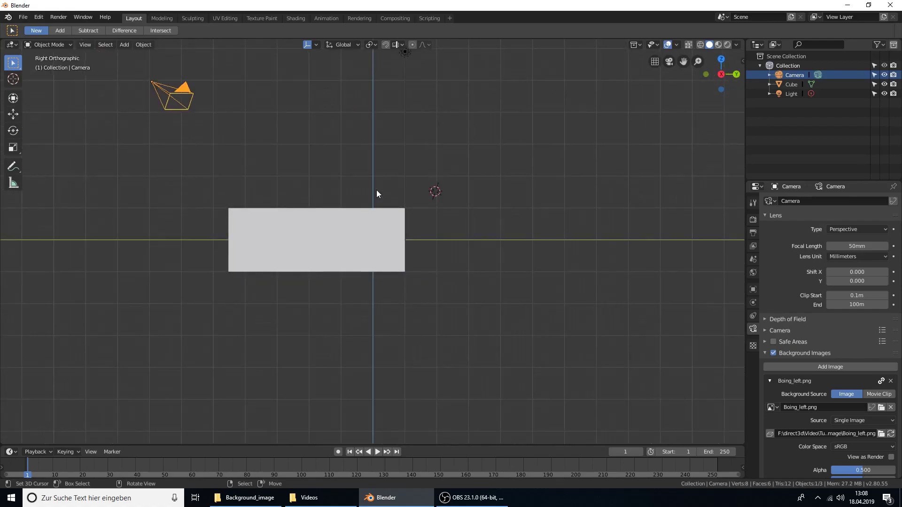
{"action": "key", "text": "KP_7"}
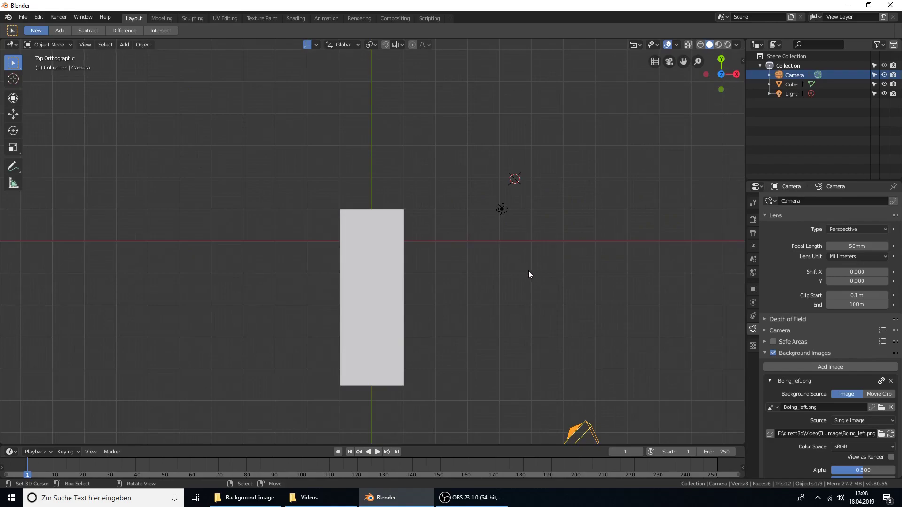
{"action": "middle_click_drag", "start_coordinate": [528, 274], "coordinate": [498, 228]}
{"action": "key", "text": "KP_0"}
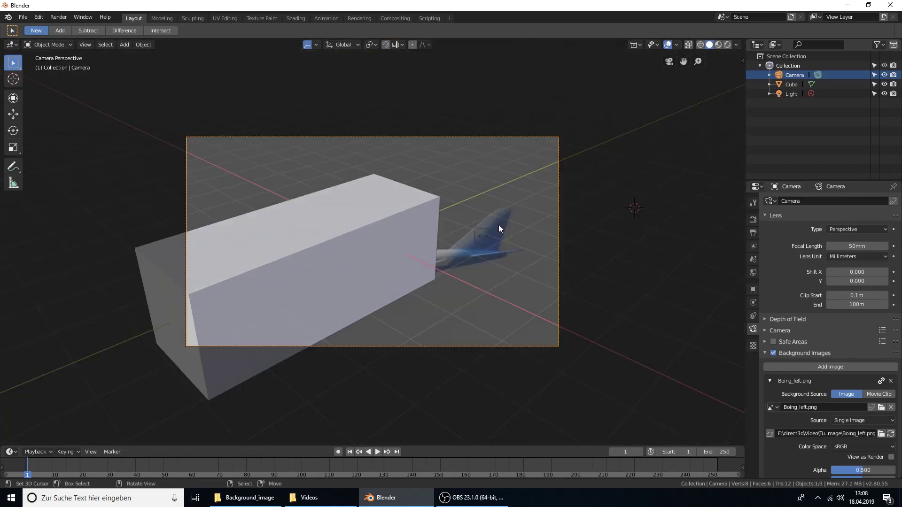
- Raise the background image's alpha and set its depth to Front
{"action": "scroll", "coordinate": [857, 395], "scroll_direction": "down", "scroll_amount": 3}
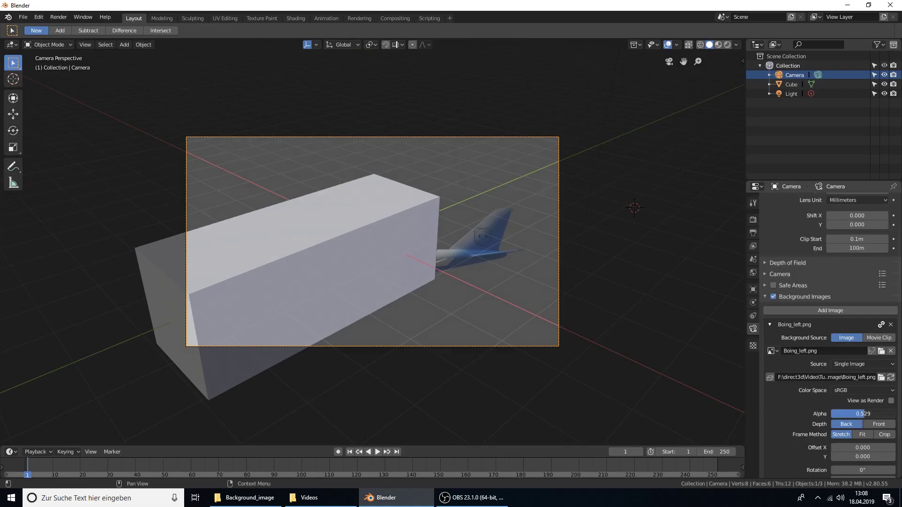
{"action": "left_click_drag", "start_coordinate": [858, 414], "coordinate": [895, 413]}
{"action": "left_click", "coordinate": [878, 424]}
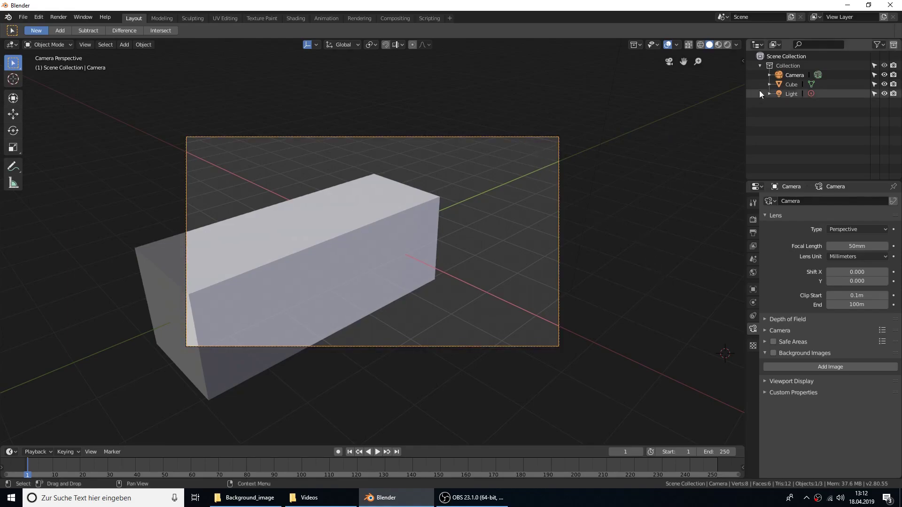
- Create a new Collection 2 under Scene Collection and make it active
{"action": "left_click", "coordinate": [789, 66]}
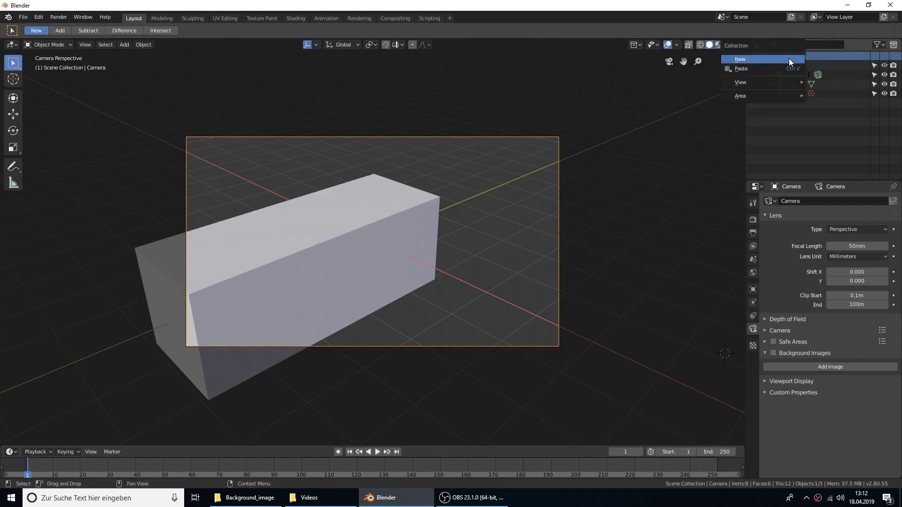
{"action": "left_click", "coordinate": [772, 57]}
{"action": "right_click", "coordinate": [772, 60]}
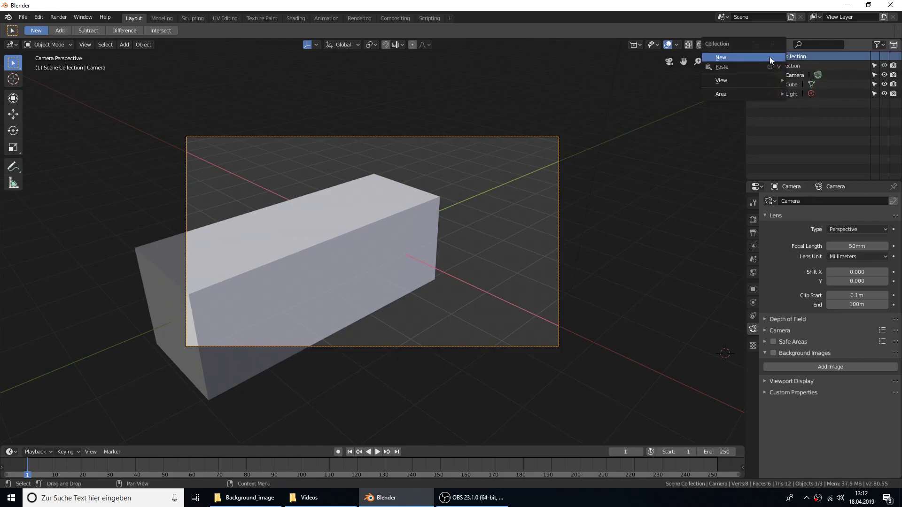
{"action": "left_click", "coordinate": [769, 56]}
{"action": "left_click", "coordinate": [790, 103]}
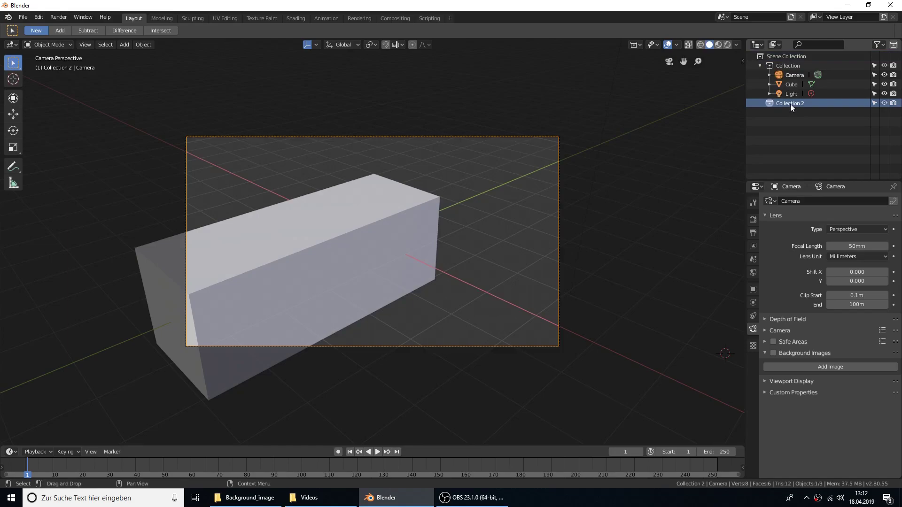
- Drag Boing_left.png from the folder into the right view as an image empty
{"action": "left_click", "coordinate": [258, 500]}
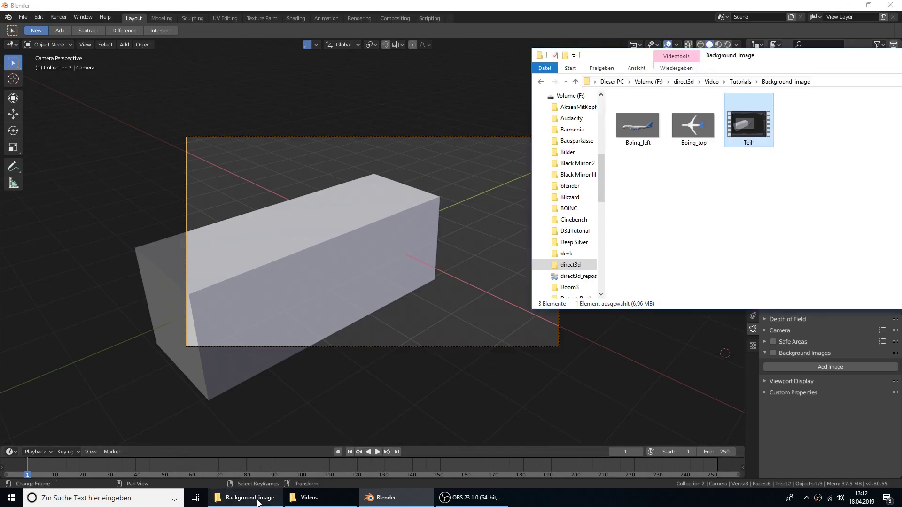
{"action": "left_click", "coordinate": [571, 399]}
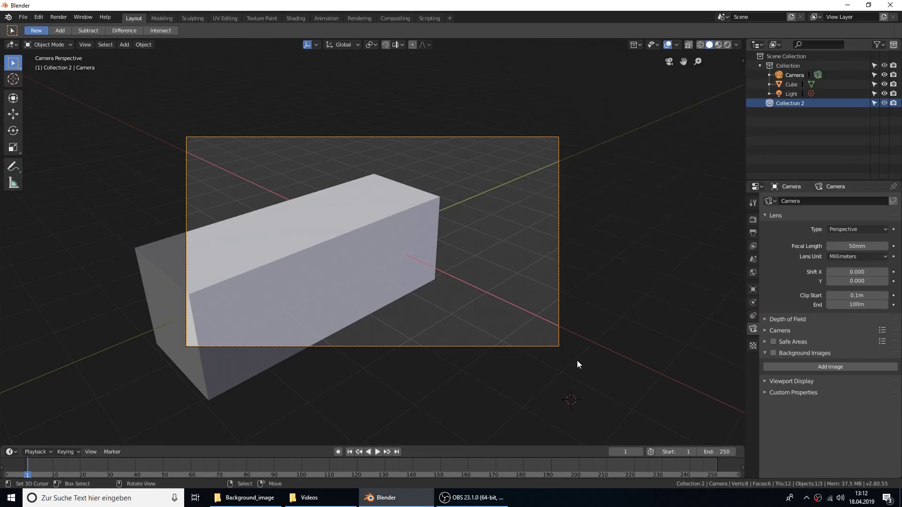
{"action": "key", "text": "KP_3"}
{"action": "left_click", "coordinate": [247, 497]}
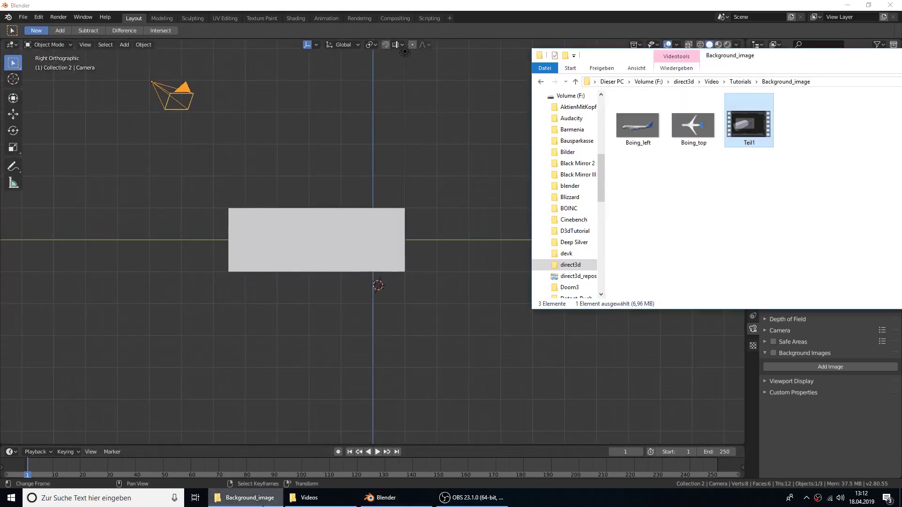
{"action": "left_click", "coordinate": [643, 134]}
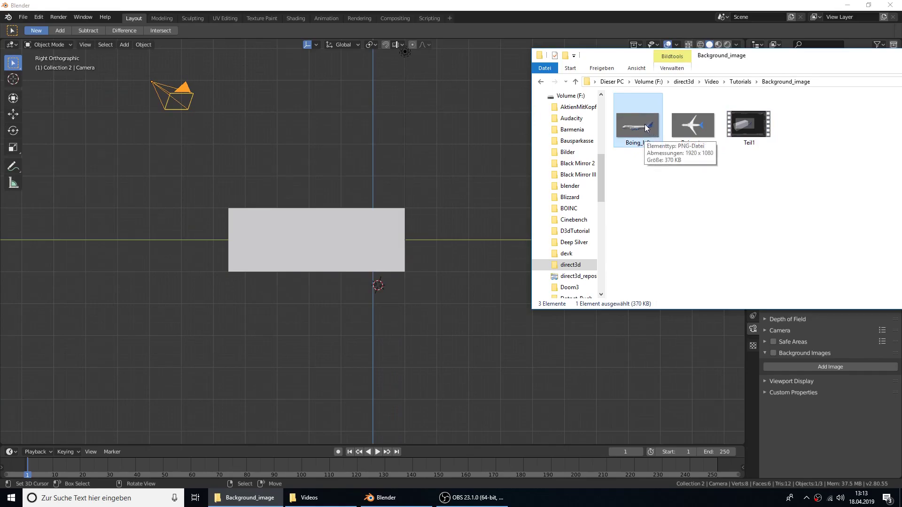
{"action": "left_click_drag", "start_coordinate": [647, 136], "coordinate": [485, 279]}
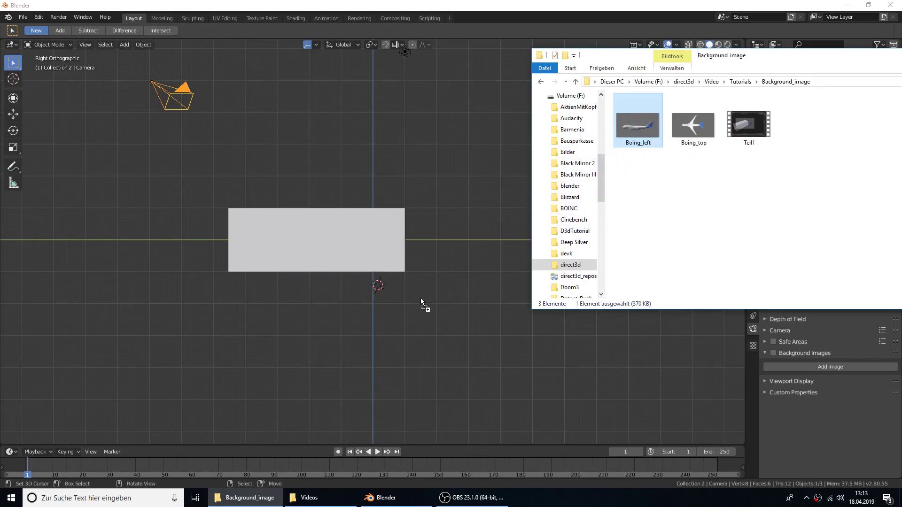
{"action": "left_click_drag", "start_coordinate": [402, 300], "coordinate": [402, 299]}
{"action": "mouse_move", "coordinate": [432, 255]}
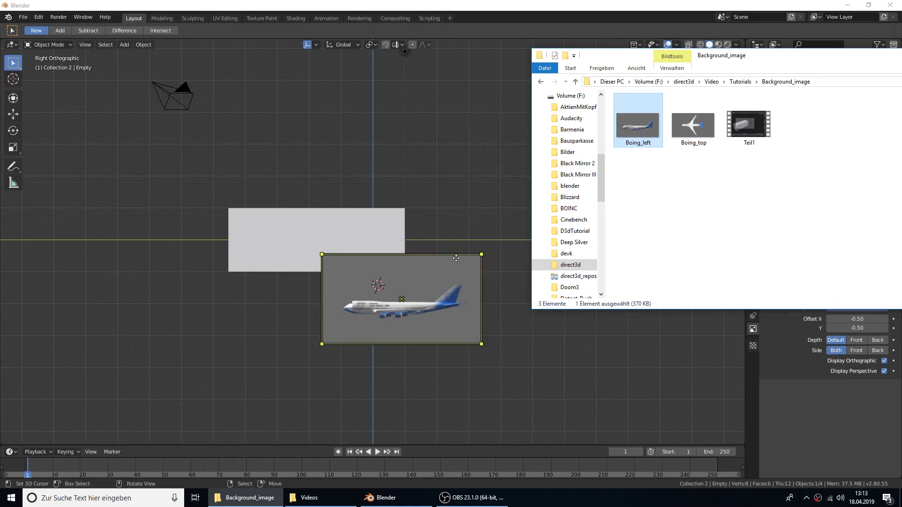
- Enlarge the Boing_left image empty, move it over the box, and enable Use Alpha
{"action": "right_click", "coordinate": [572, 356], "text": "shift"}
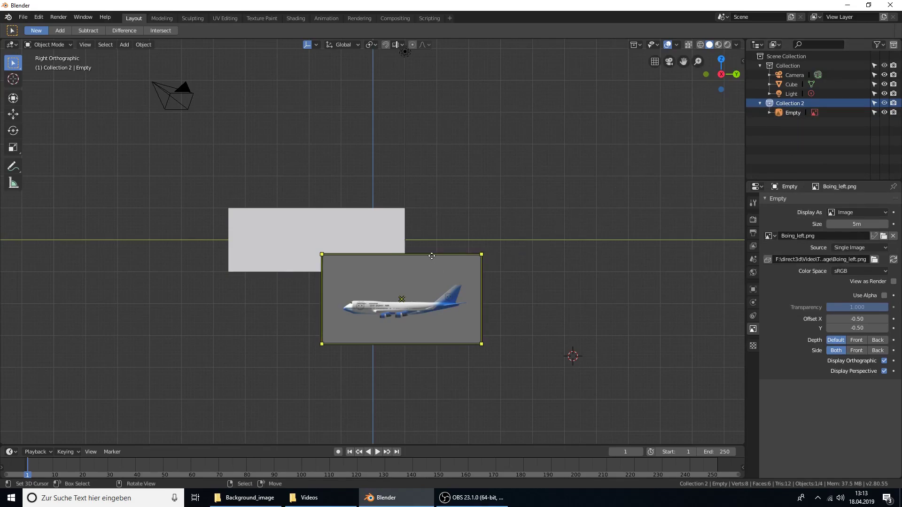
{"action": "left_click_drag", "start_coordinate": [432, 256], "coordinate": [432, 236]}
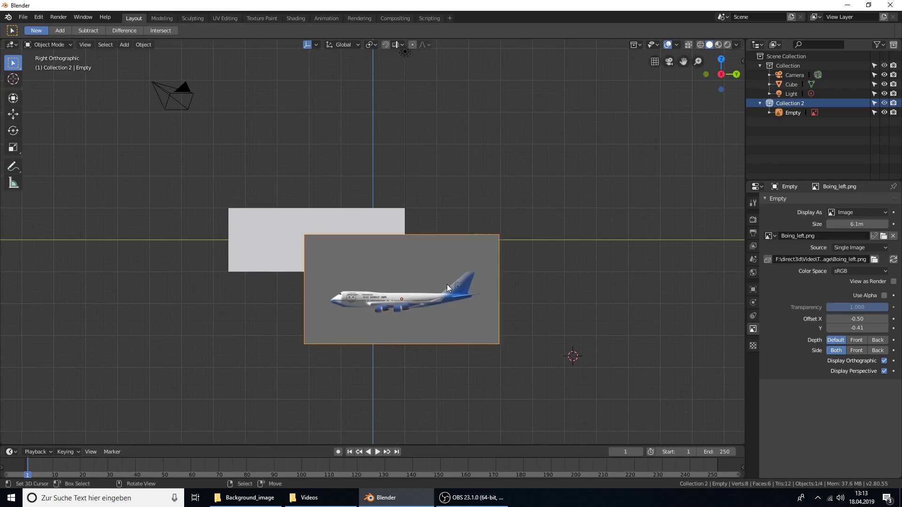
{"action": "key", "text": "g"}
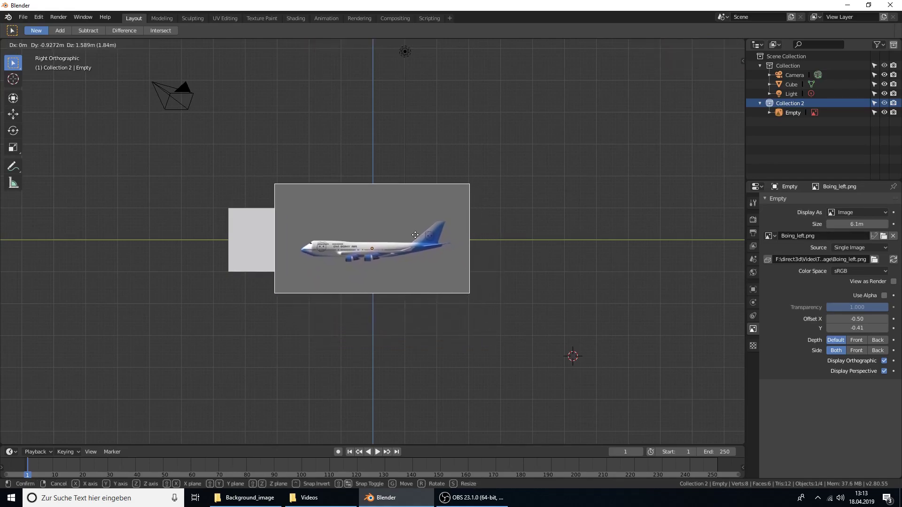
{"action": "left_click", "coordinate": [416, 235]}
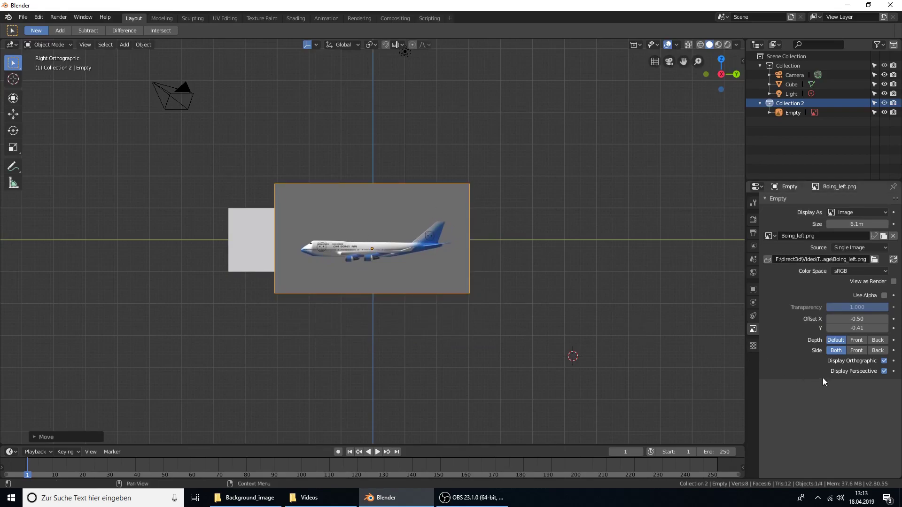
{"action": "left_click", "coordinate": [884, 295]}
- Set the side image's transparency to ~0.57, Depth Front, and turn off Display Perspective
{"action": "left_click_drag", "start_coordinate": [884, 307], "coordinate": [888, 307]}
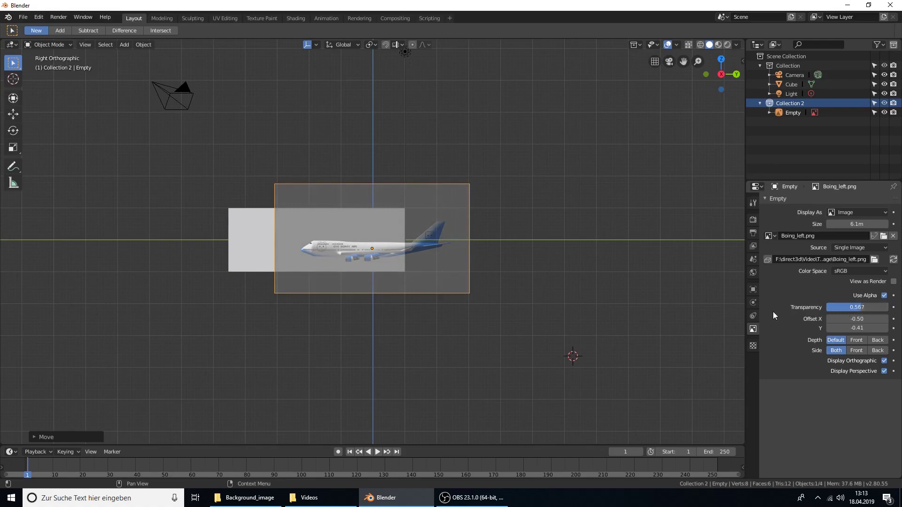
{"action": "left_click", "coordinate": [856, 341]}
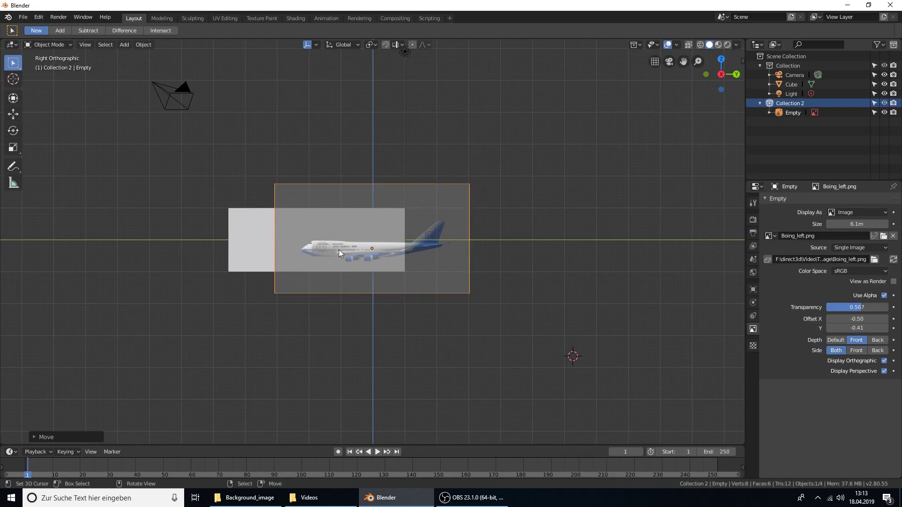
{"action": "left_click", "coordinate": [884, 371]}
{"action": "mouse_move", "coordinate": [502, 322]}
{"action": "middle_mouse_down"}
{"action": "mouse_move", "coordinate": [465, 339]}
{"action": "mouse_move", "coordinate": [484, 344]}
{"action": "middle_mouse_up"}
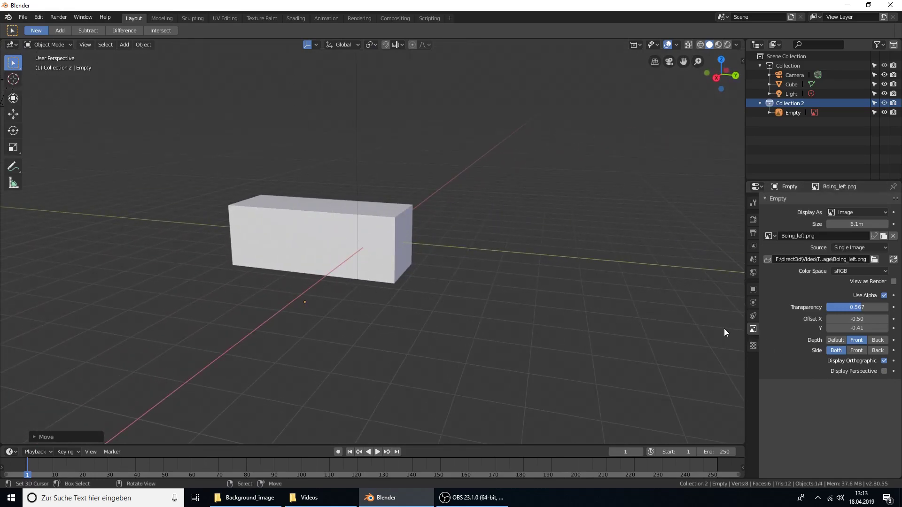
- Set the side image's Side to Front, checking it from right, left and front views
{"action": "key", "text": "KP_3"}
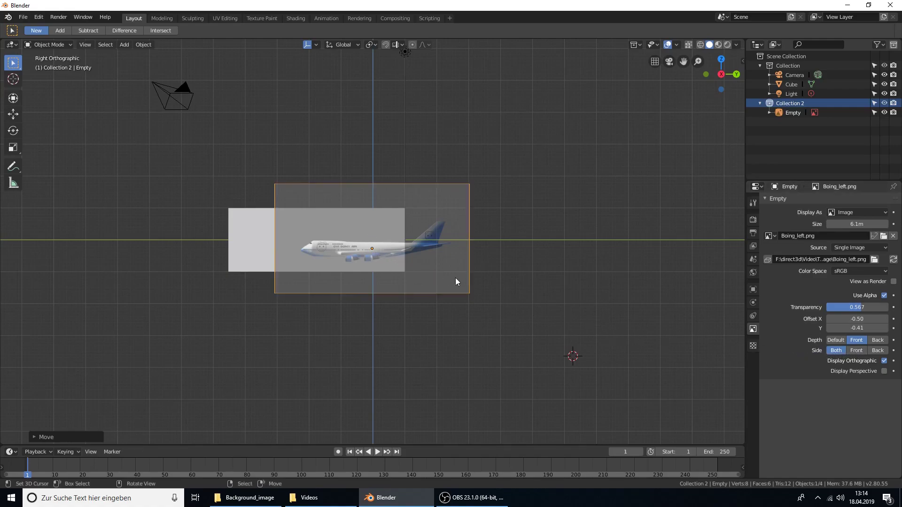
{"action": "key", "text": "ctrl+KP_3"}
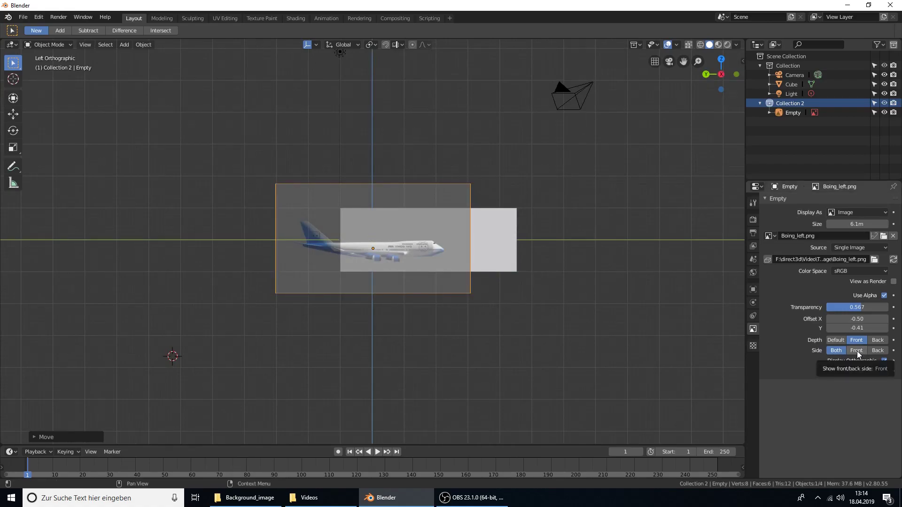
{"action": "left_click", "coordinate": [857, 351]}
{"action": "key", "text": "KP_1"}
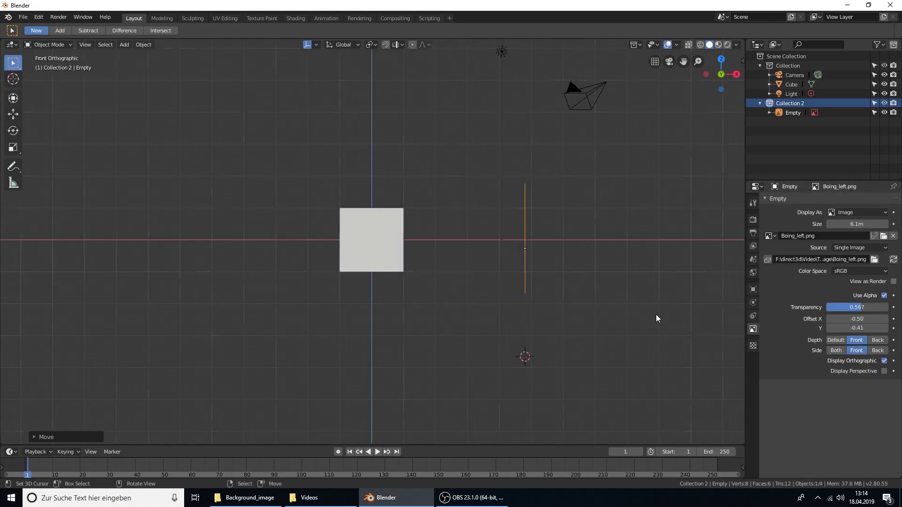
{"action": "key", "text": "KP_3"}
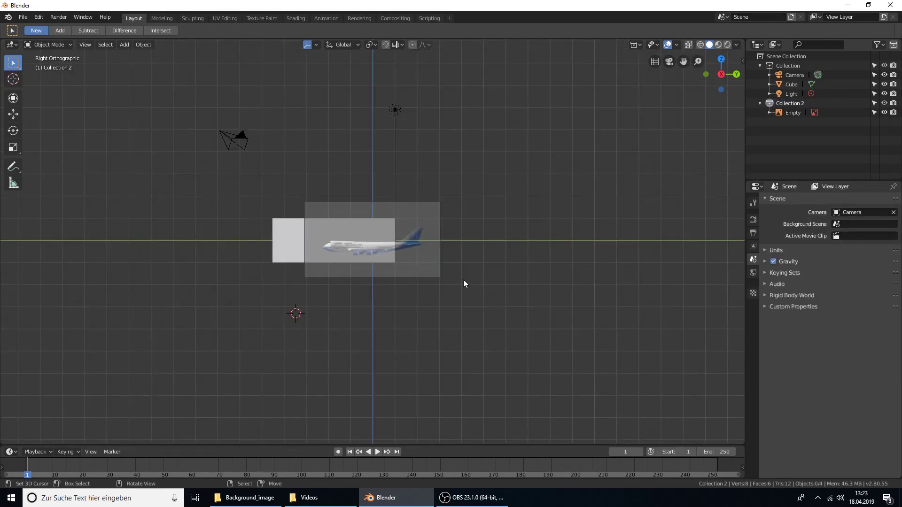
- In top view, drag Boing_top.png into the scene as an image empty
{"action": "key", "text": "KP_7"}
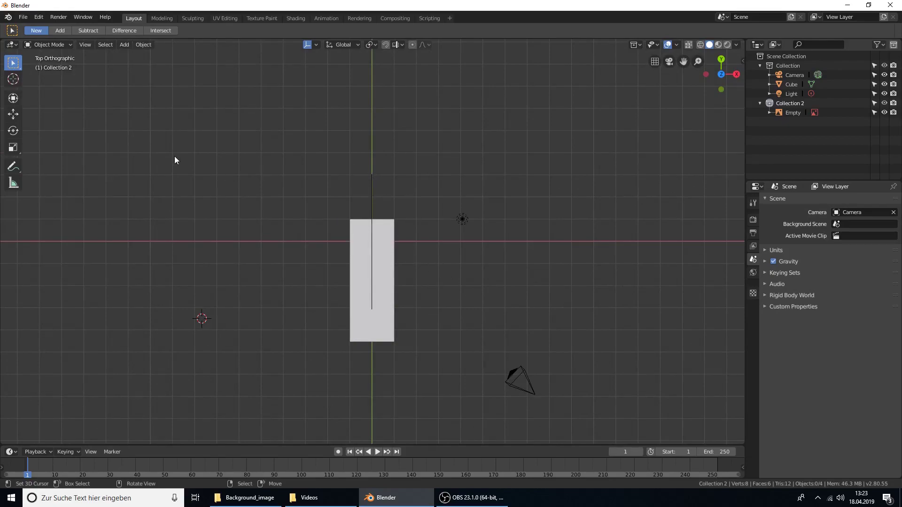
{"action": "left_click", "coordinate": [257, 501]}
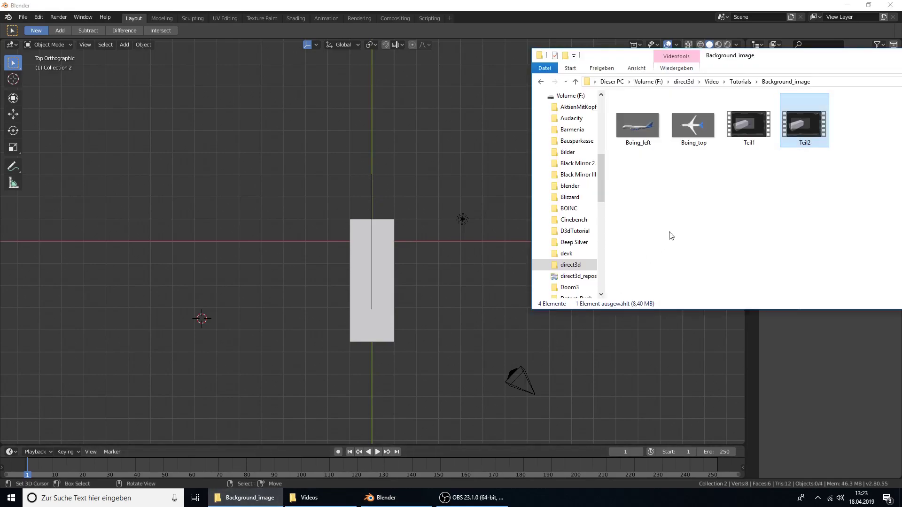
{"action": "left_click_drag", "start_coordinate": [693, 126], "coordinate": [464, 256]}
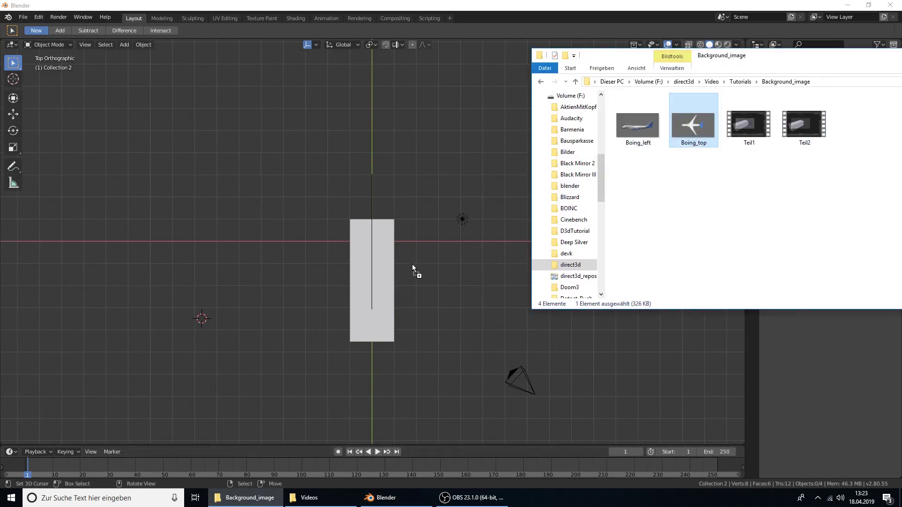
{"action": "left_click_drag", "start_coordinate": [412, 264], "coordinate": [413, 263]}
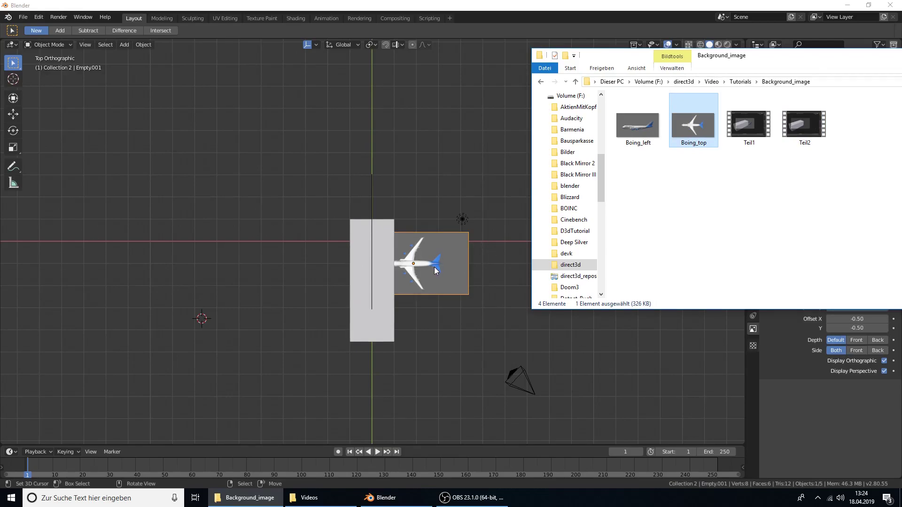
- Rotate the top-view image 90° and move it over the box
{"action": "left_click", "coordinate": [460, 261]}
{"action": "left_click", "coordinate": [450, 261]}
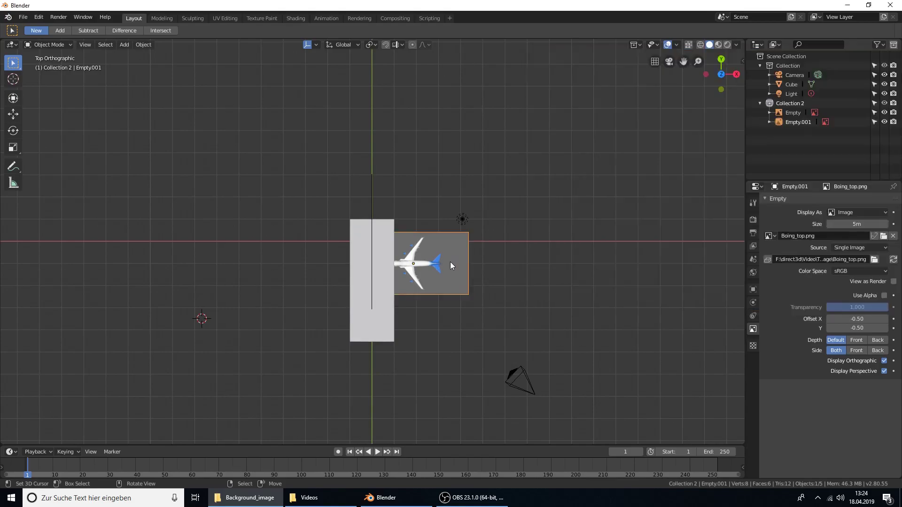
{"action": "type", "text": "r"}
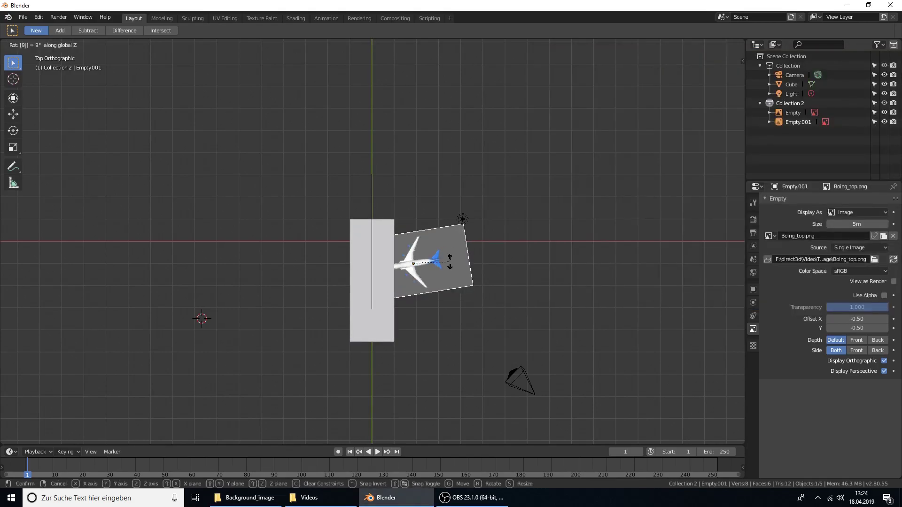
{"action": "type", "text": "90"}
{"action": "key", "text": "Return"}
{"action": "key", "text": "g"}
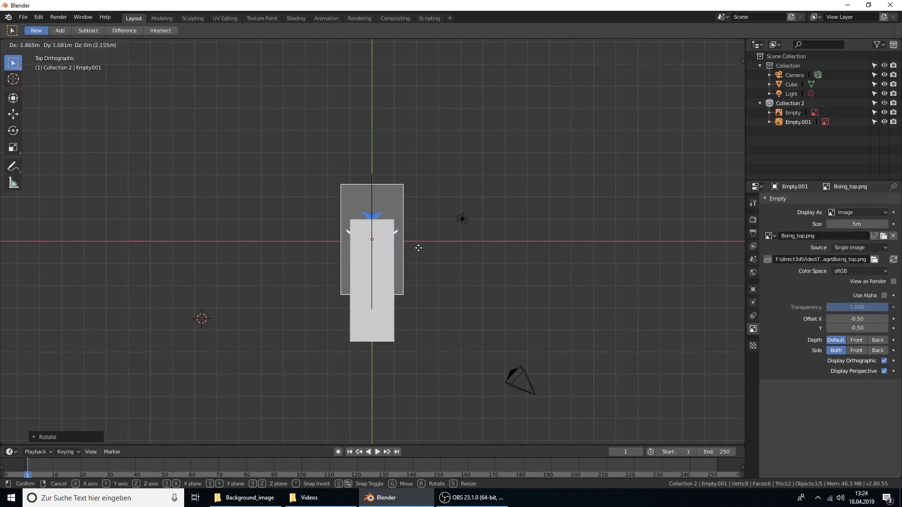
{"action": "left_click", "coordinate": [417, 247]}
- Give the top-view image Use Alpha, transparency 0.5, Depth Front and Side Front
{"action": "left_click", "coordinate": [883, 295]}
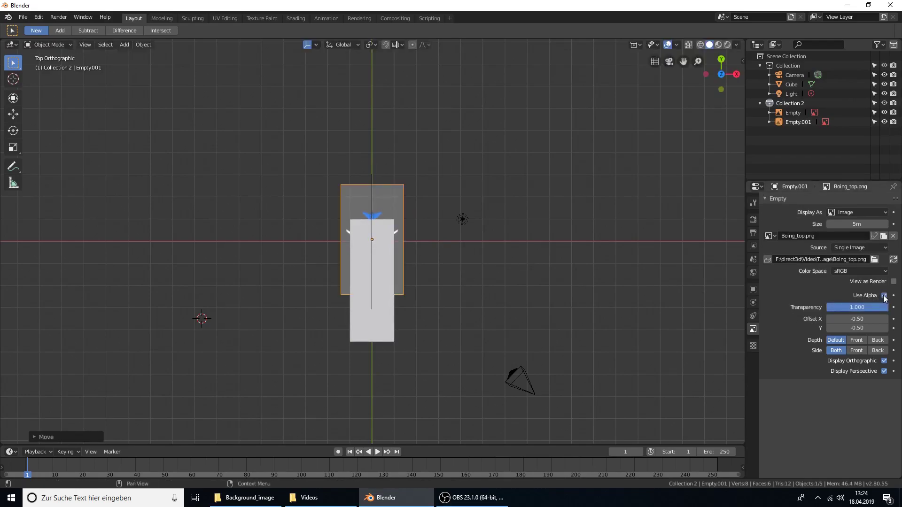
{"action": "left_click", "coordinate": [874, 307]}
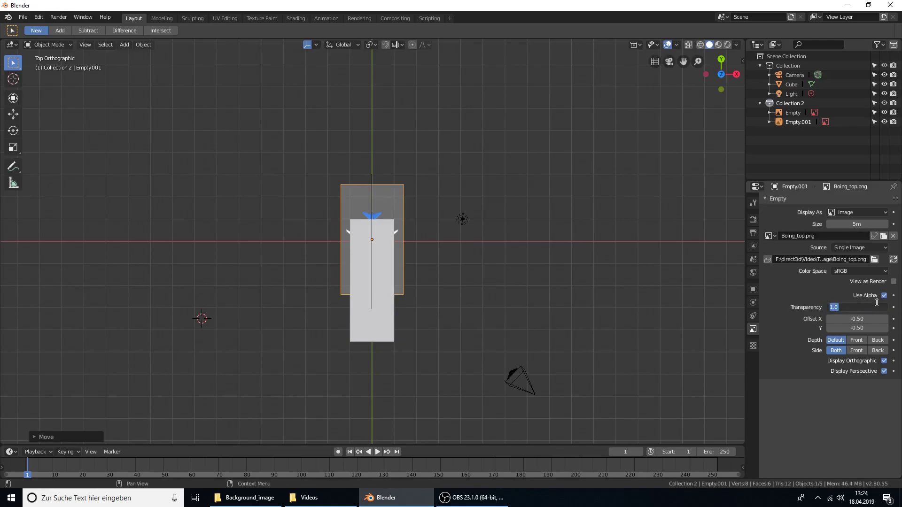
{"action": "type", "text": "0.5"}
{"action": "key", "text": "Return"}
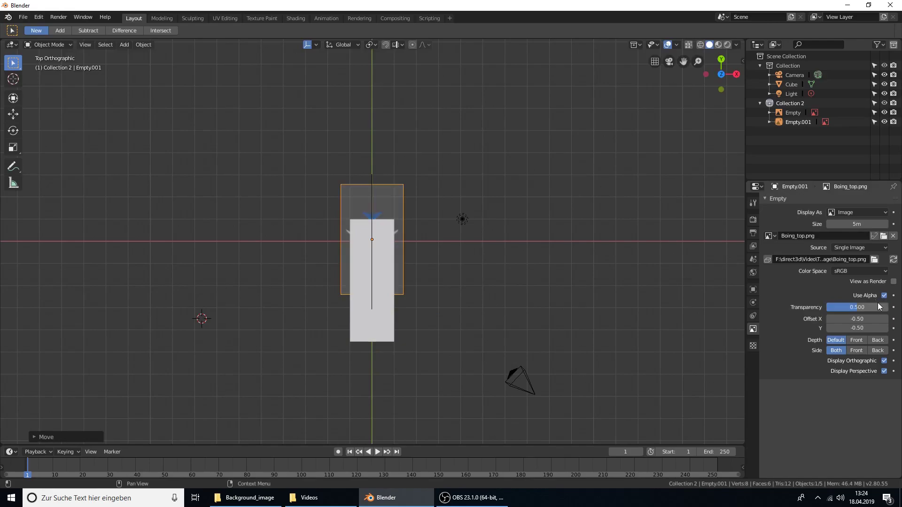
{"action": "left_click", "coordinate": [857, 340]}
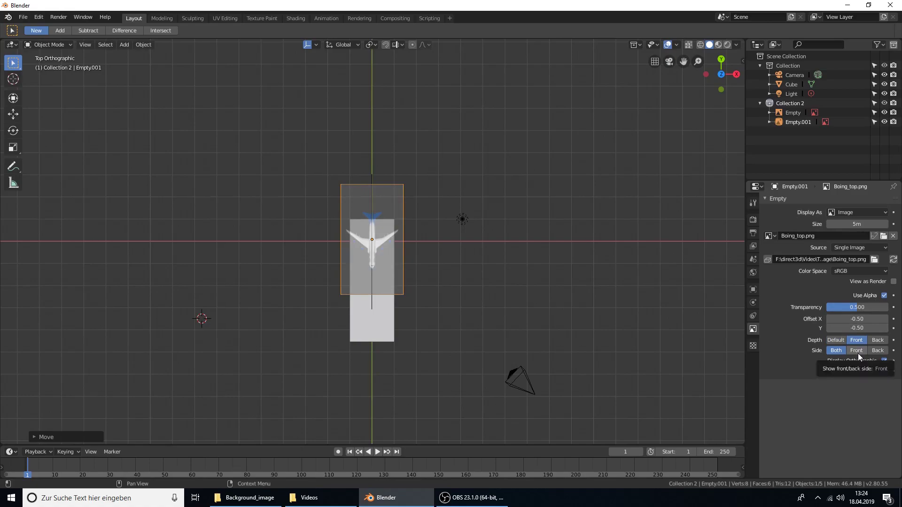
{"action": "left_click", "coordinate": [857, 352]}
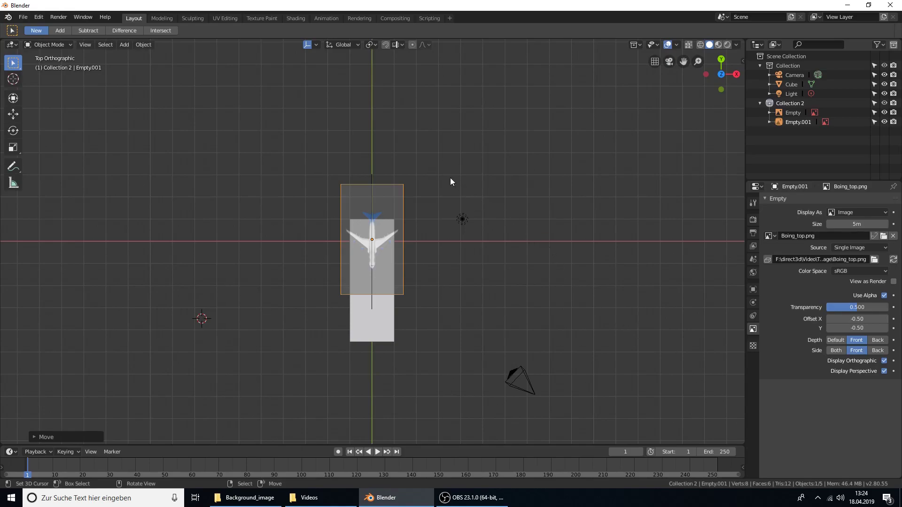
- Scale up the top-view image and orbit to see it in 3D
{"action": "key", "text": "s"}
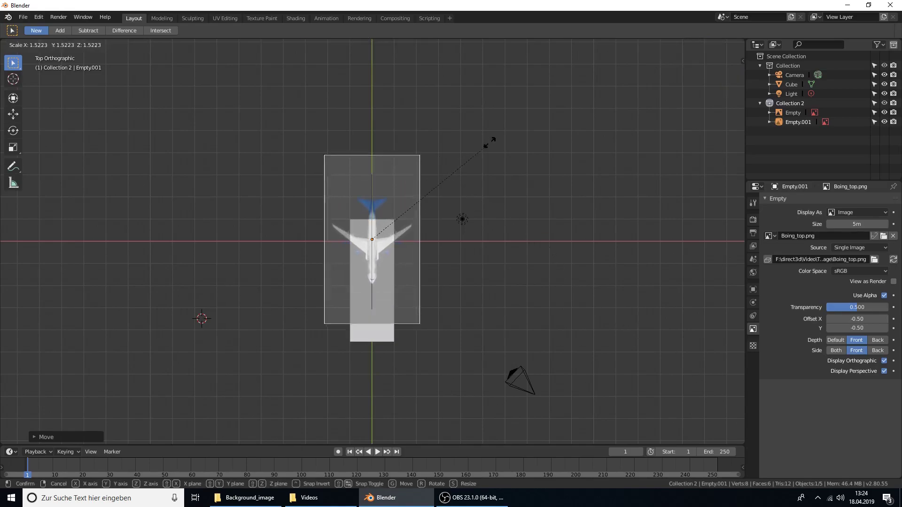
{"action": "left_click", "coordinate": [554, 101]}
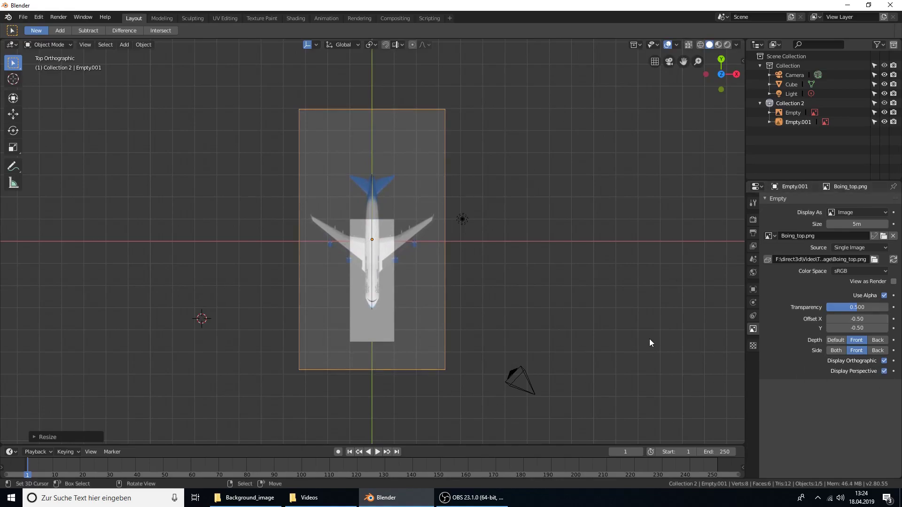
{"action": "middle_click_drag", "start_coordinate": [649, 339], "coordinate": [570, 251]}
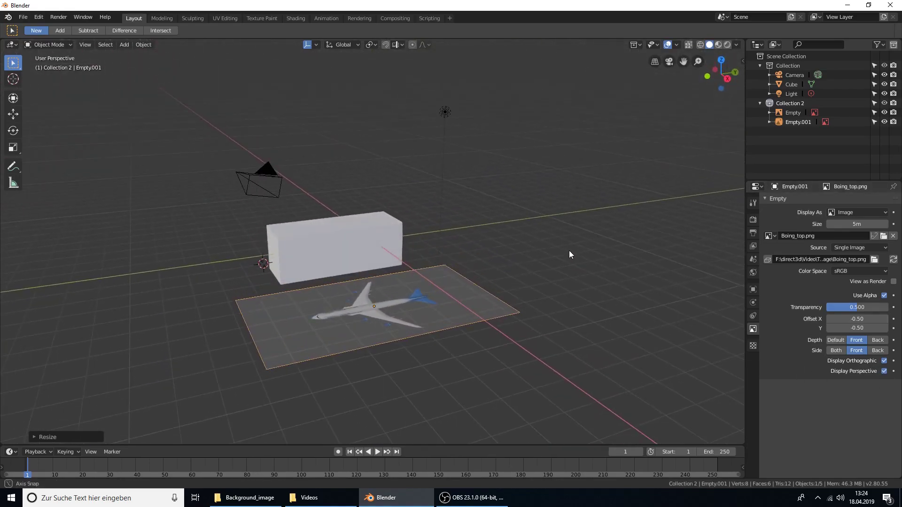
- Turn Display Perspective back on for the Boing_left side image
{"action": "left_click", "coordinate": [793, 113]}
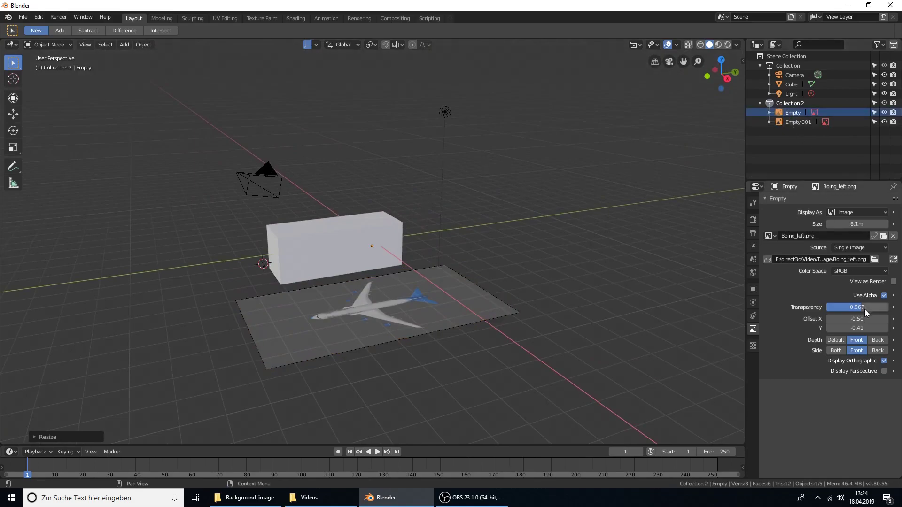
{"action": "left_click", "coordinate": [884, 371]}
{"action": "mouse_move", "coordinate": [513, 284]}
{"action": "middle_mouse_down"}
{"action": "mouse_move", "coordinate": [582, 303]}
{"action": "mouse_move", "coordinate": [505, 290]}
{"action": "middle_mouse_up"}
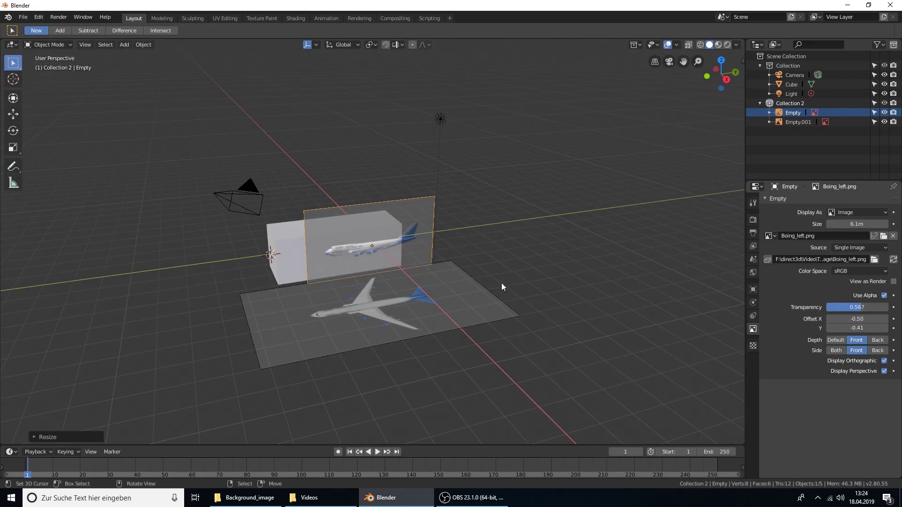
- Raise the top-view image plane along Z through the box
{"action": "mouse_move", "coordinate": [478, 282]}
{"action": "middle_mouse_down"}
{"action": "mouse_move", "coordinate": [454, 254]}
{"action": "mouse_move", "coordinate": [480, 280]}
{"action": "mouse_move", "coordinate": [440, 291]}
{"action": "middle_mouse_up"}
{"action": "left_click", "coordinate": [443, 312]}
{"action": "key", "text": "g"}
{"action": "key", "text": "z"}
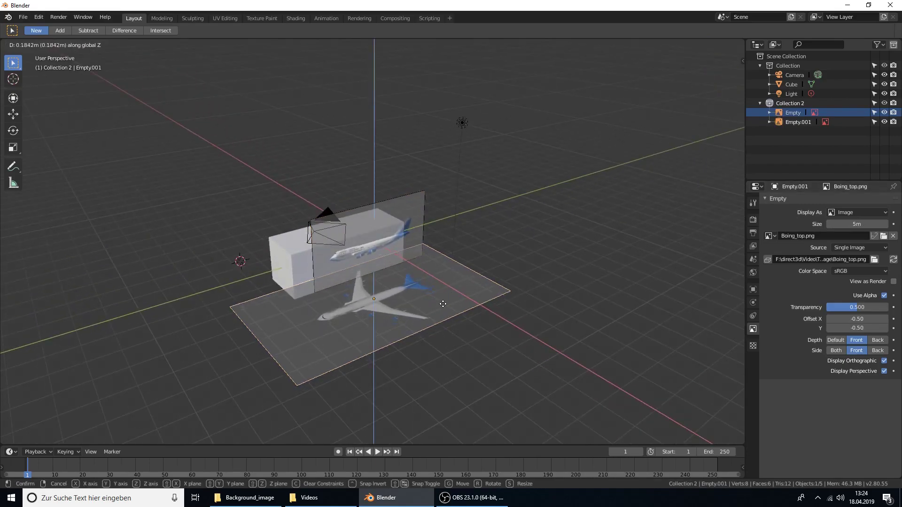
{"action": "left_click", "coordinate": [445, 251]}
{"action": "key", "text": "KP_7"}
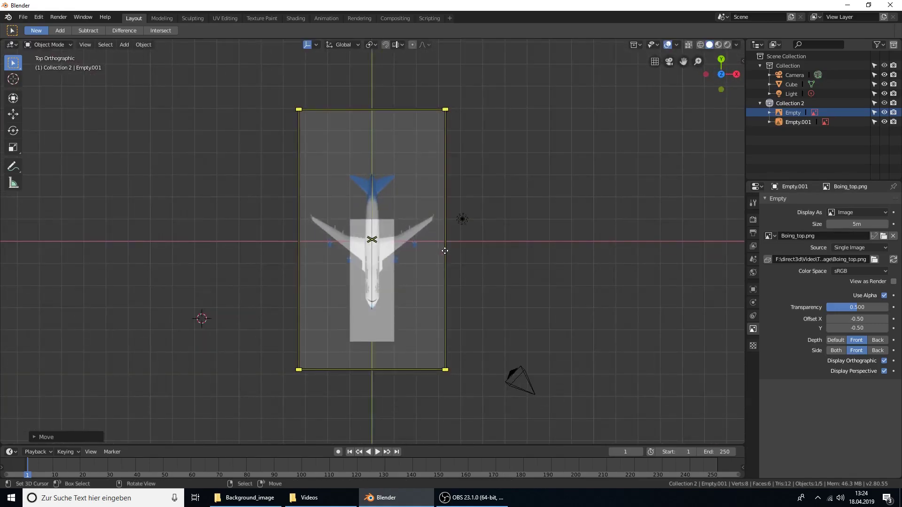
{"action": "mouse_move", "coordinate": [458, 252]}
{"action": "middle_mouse_down"}
{"action": "mouse_move", "coordinate": [383, 150]}
{"action": "mouse_move", "coordinate": [353, 158]}
{"action": "mouse_move", "coordinate": [359, 148]}
{"action": "middle_mouse_up"}
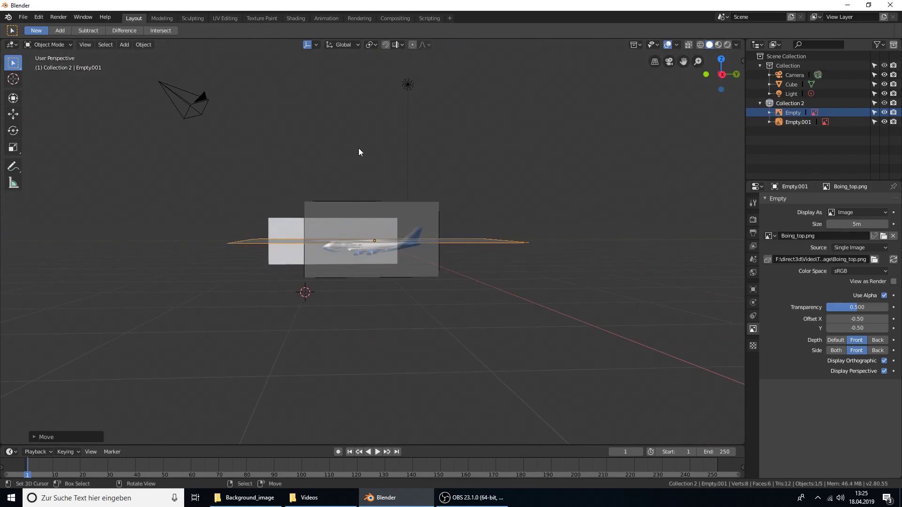
- Lift the side-view image along Z and fine-tune its height in right view
{"action": "left_click", "coordinate": [368, 211]}
{"action": "key", "text": "g"}
{"action": "key", "text": "z"}
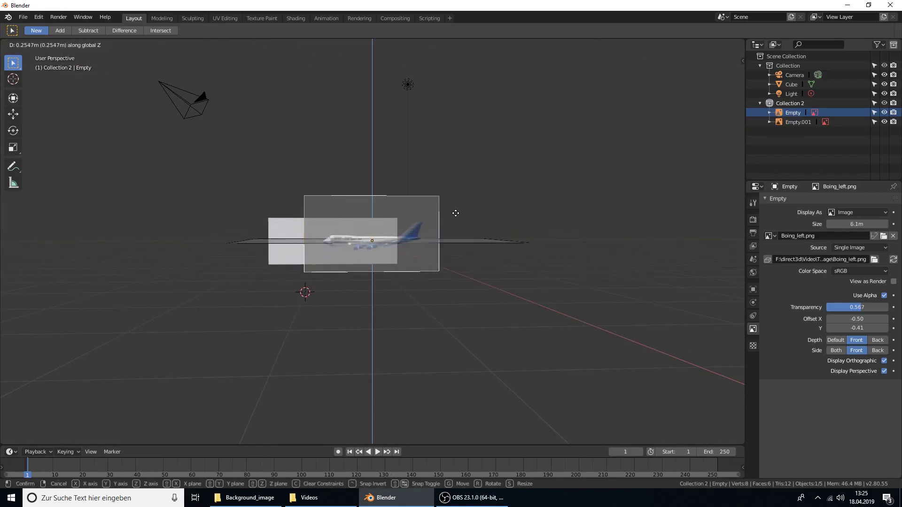
{"action": "left_click", "coordinate": [456, 214]}
{"action": "key", "text": "KP_3"}
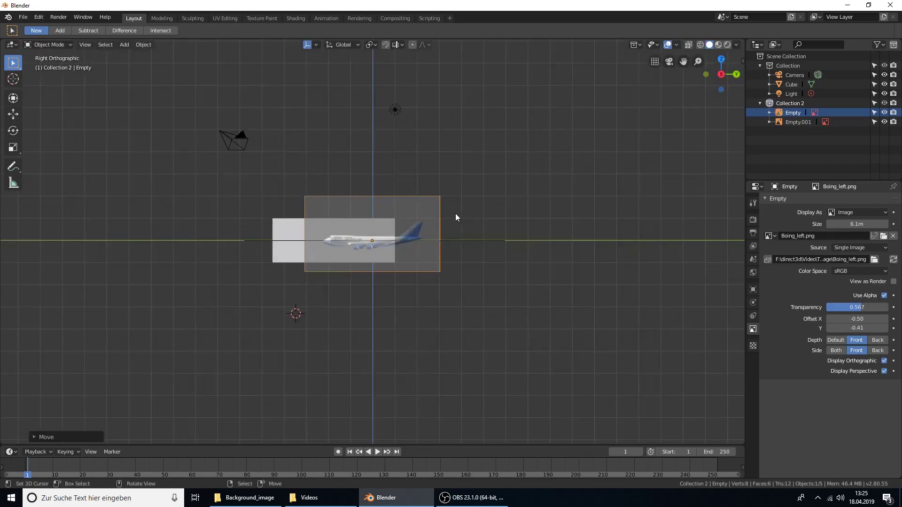
{"action": "scroll", "coordinate": [455, 213], "scroll_direction": "up", "scroll_amount": 3}
{"action": "scroll", "coordinate": [455, 213], "scroll_direction": "up", "scroll_amount": 3}
{"action": "scroll", "coordinate": [455, 214], "scroll_direction": "up", "scroll_amount": 2}
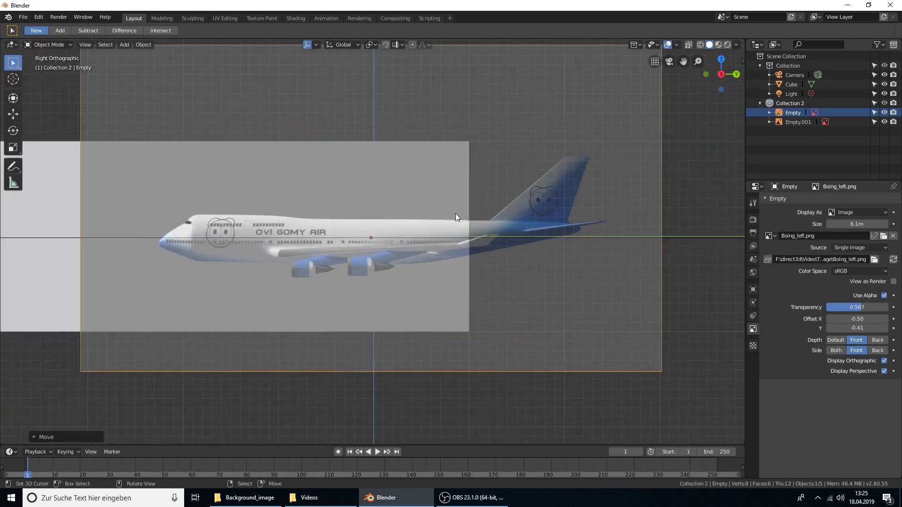
{"action": "key", "text": "g"}
{"action": "key", "text": "z"}
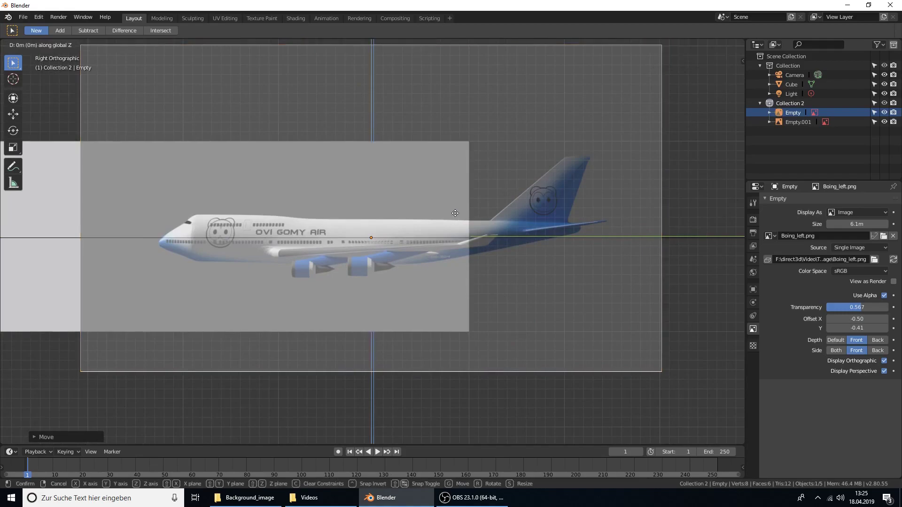
{"action": "left_click", "coordinate": [455, 209]}
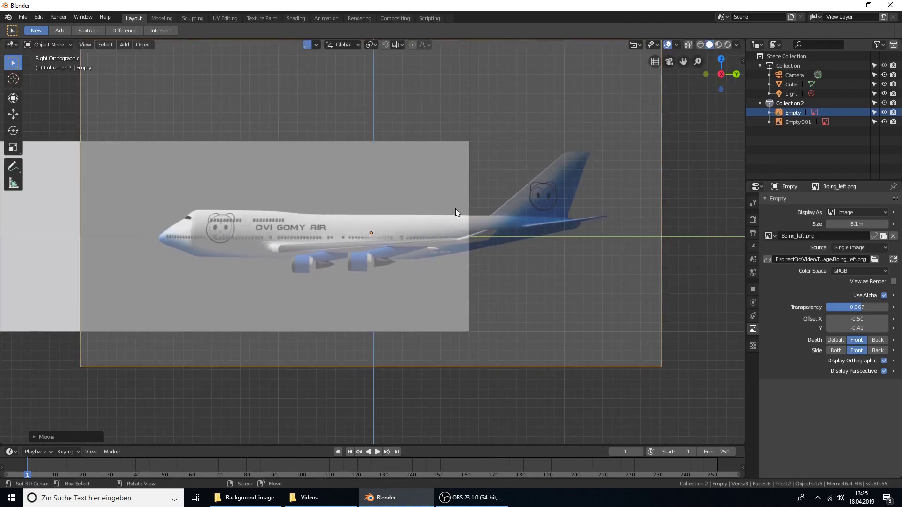
- Scale the side-view image up to about 6.1 m to match the top-view plane
{"action": "key", "text": "KP_7"}
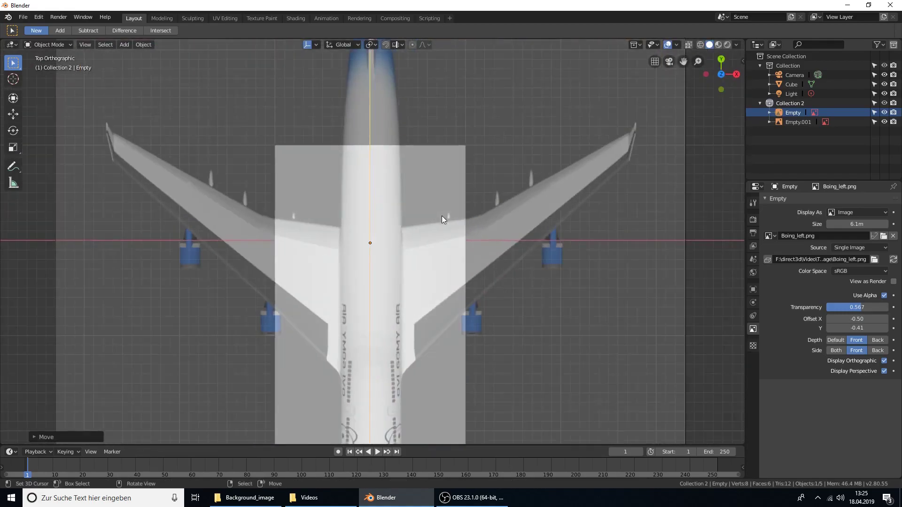
{"action": "scroll", "coordinate": [469, 224], "scroll_direction": "down", "scroll_amount": 2}
{"action": "scroll", "coordinate": [470, 223], "scroll_direction": "down", "scroll_amount": 3}
{"action": "middle_click_drag", "start_coordinate": [469, 223], "coordinate": [464, 176]}
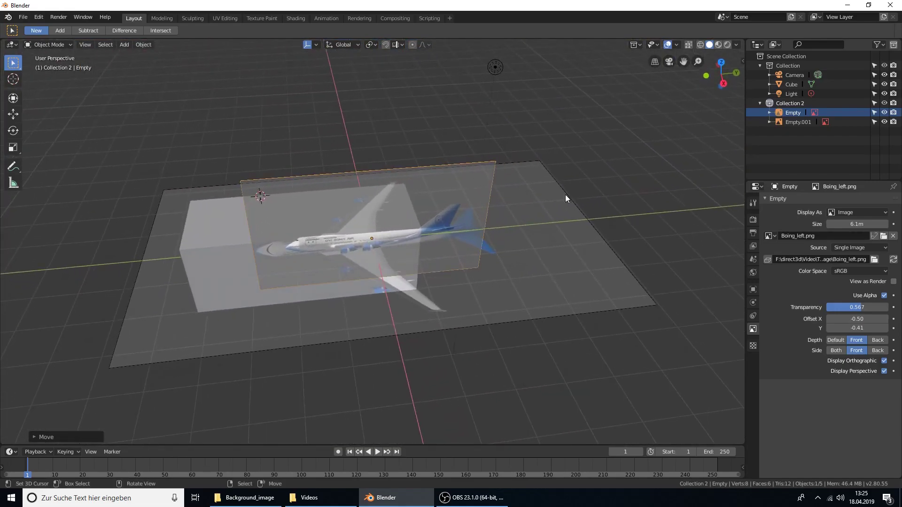
{"action": "left_click", "coordinate": [553, 249]}
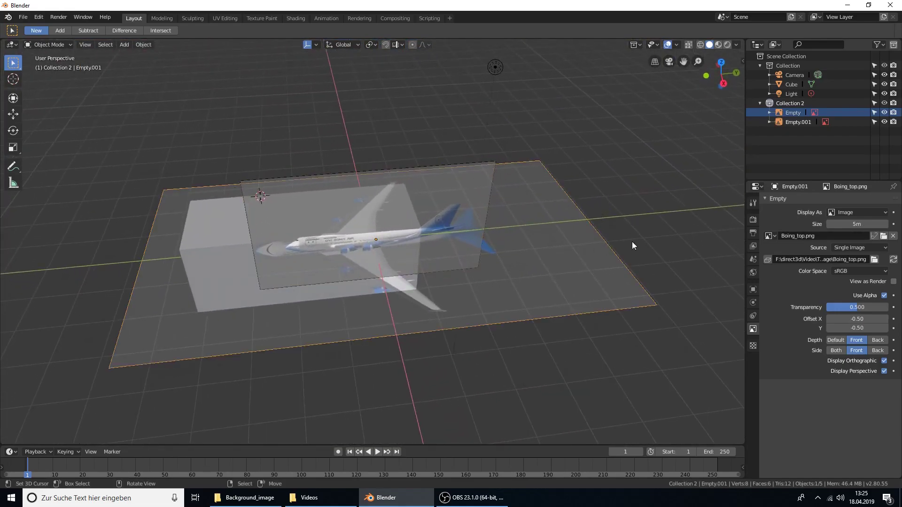
{"action": "left_click", "coordinate": [493, 190]}
{"action": "left_click", "coordinate": [448, 191]}
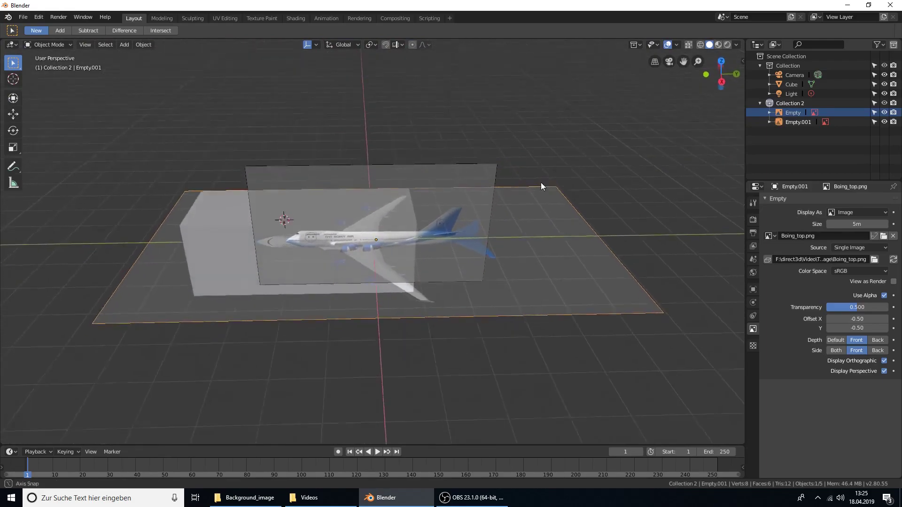
{"action": "middle_click_drag", "start_coordinate": [521, 212], "coordinate": [486, 176]}
{"action": "left_click", "coordinate": [483, 174]}
{"action": "key", "text": "s"}
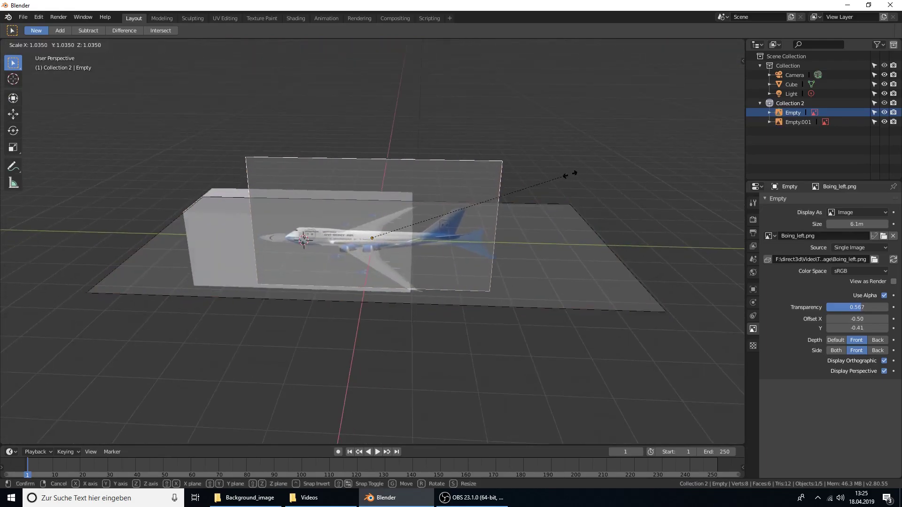
{"action": "left_click", "coordinate": [629, 186]}
{"action": "mouse_move", "coordinate": [630, 184]}
{"action": "middle_mouse_down"}
{"action": "mouse_move", "coordinate": [641, 226]}
{"action": "mouse_move", "coordinate": [653, 195]}
{"action": "mouse_move", "coordinate": [640, 184]}
{"action": "mouse_move", "coordinate": [662, 193]}
{"action": "mouse_move", "coordinate": [642, 192]}
{"action": "mouse_move", "coordinate": [618, 171]}
{"action": "mouse_move", "coordinate": [605, 177]}
{"action": "mouse_move", "coordinate": [646, 210]}
{"action": "middle_mouse_up"}
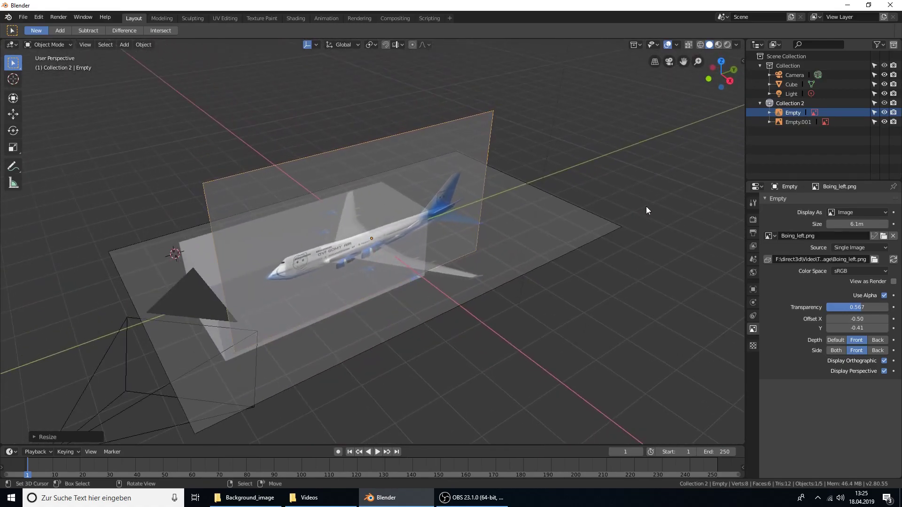
- Turn off Display Perspective for the side and top image Empties, then check the right and top views
{"action": "left_click", "coordinate": [885, 372]}
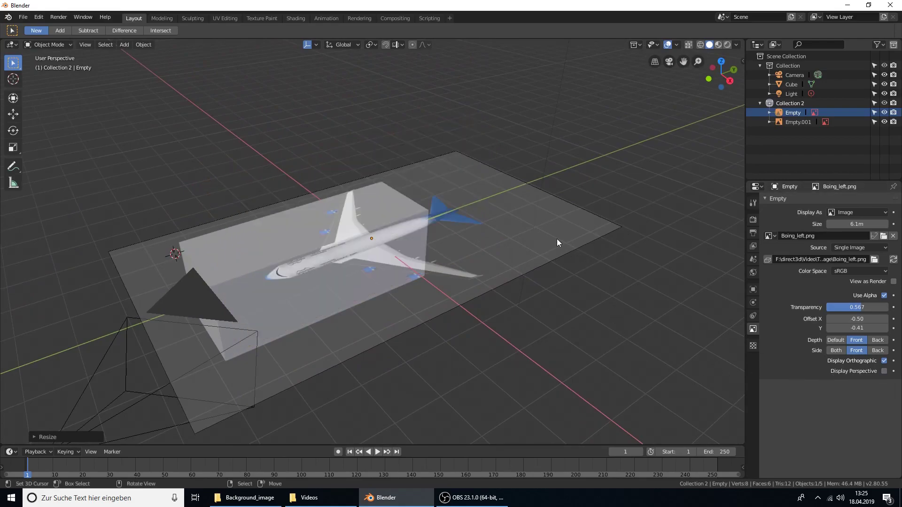
{"action": "left_click", "coordinate": [557, 238]}
{"action": "left_click", "coordinate": [884, 371]}
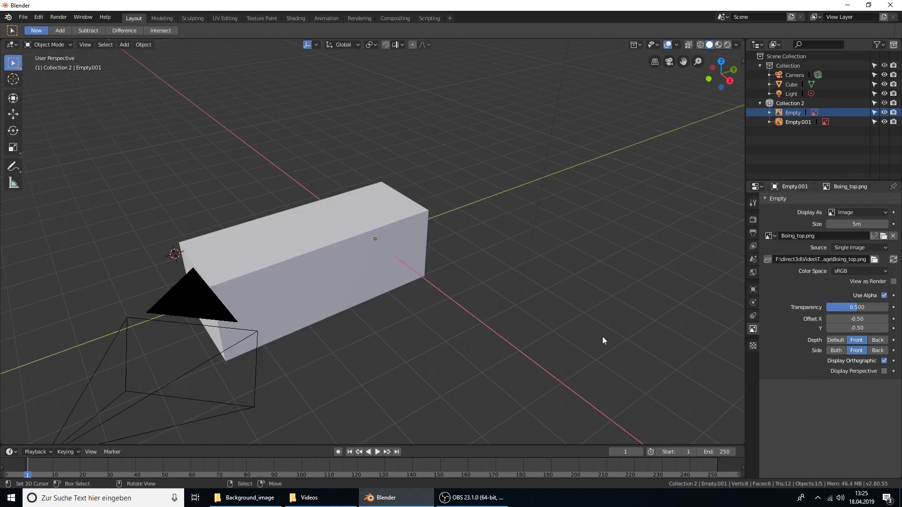
{"action": "key", "text": "KP_3"}
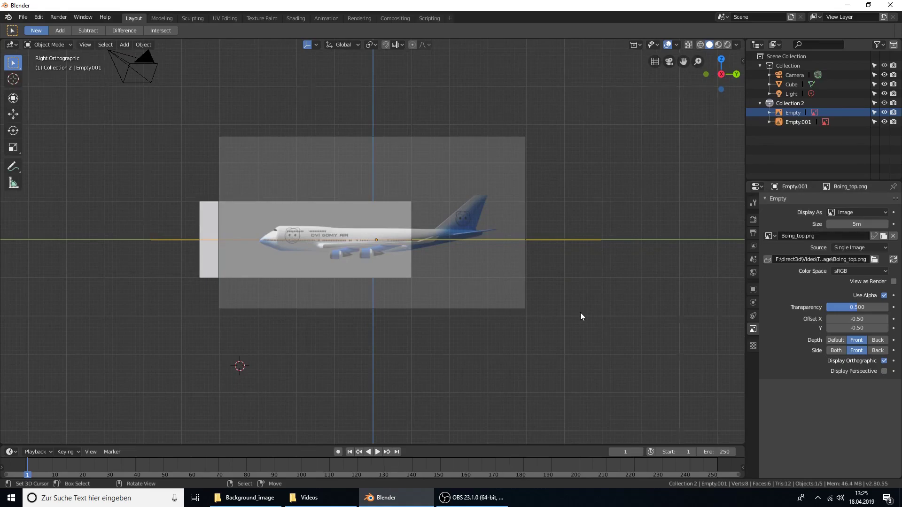
{"action": "key", "text": "KP_7"}
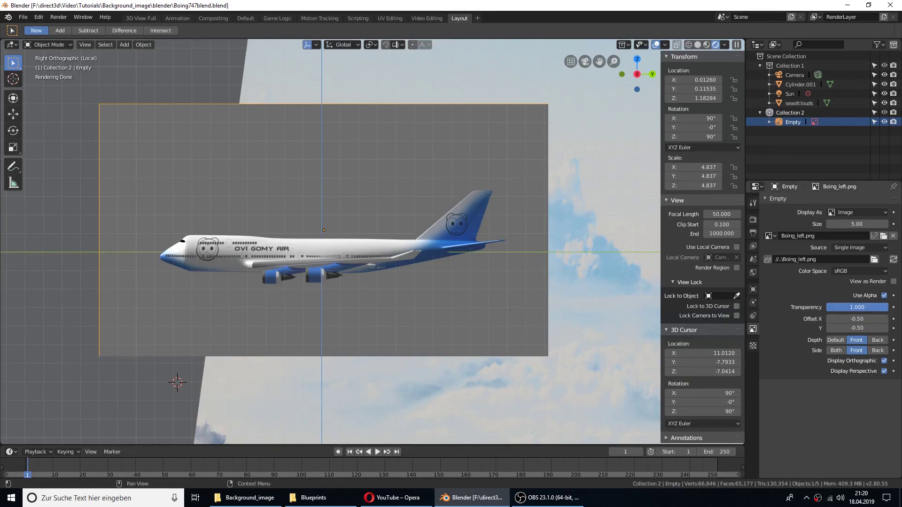
- Lower the Boing_left.png side image's Transparency setting to about half so the model shows through
{"action": "left_click_drag", "start_coordinate": [886, 307], "coordinate": [805, 308]}
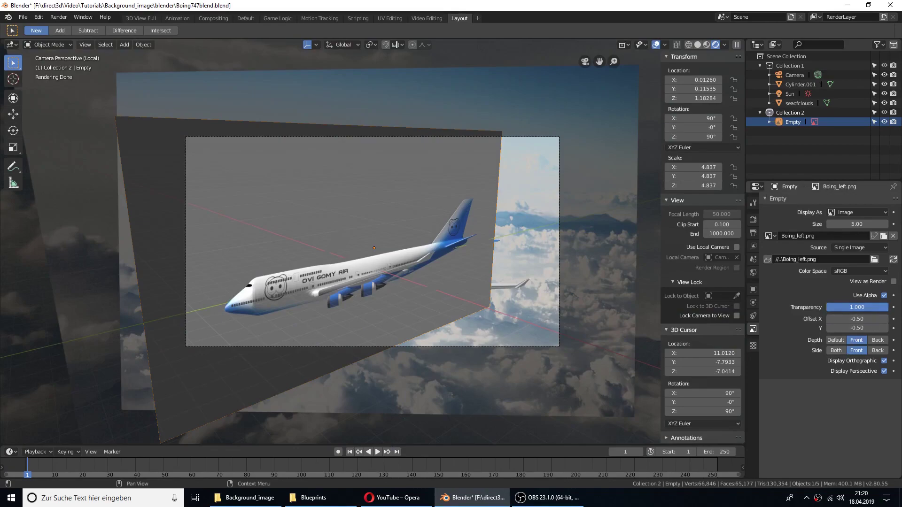
{"action": "left_click_drag", "start_coordinate": [884, 307], "coordinate": [827, 307]}
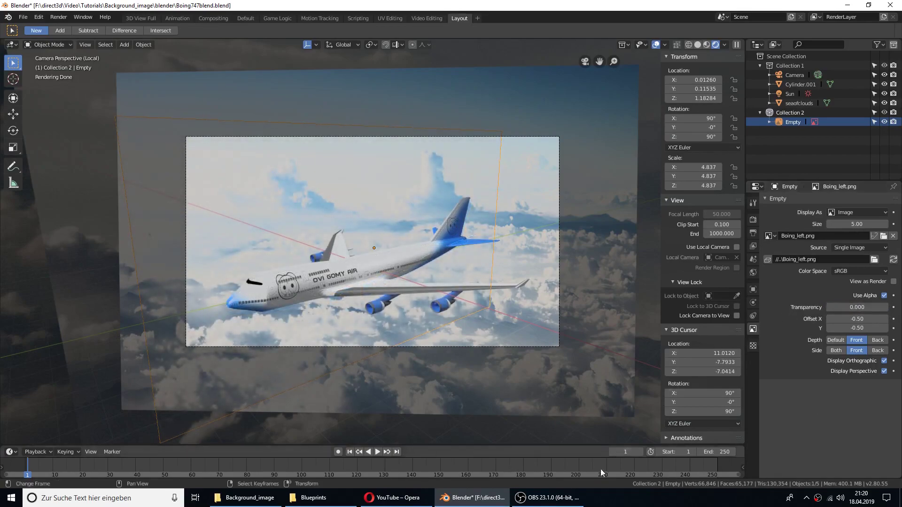